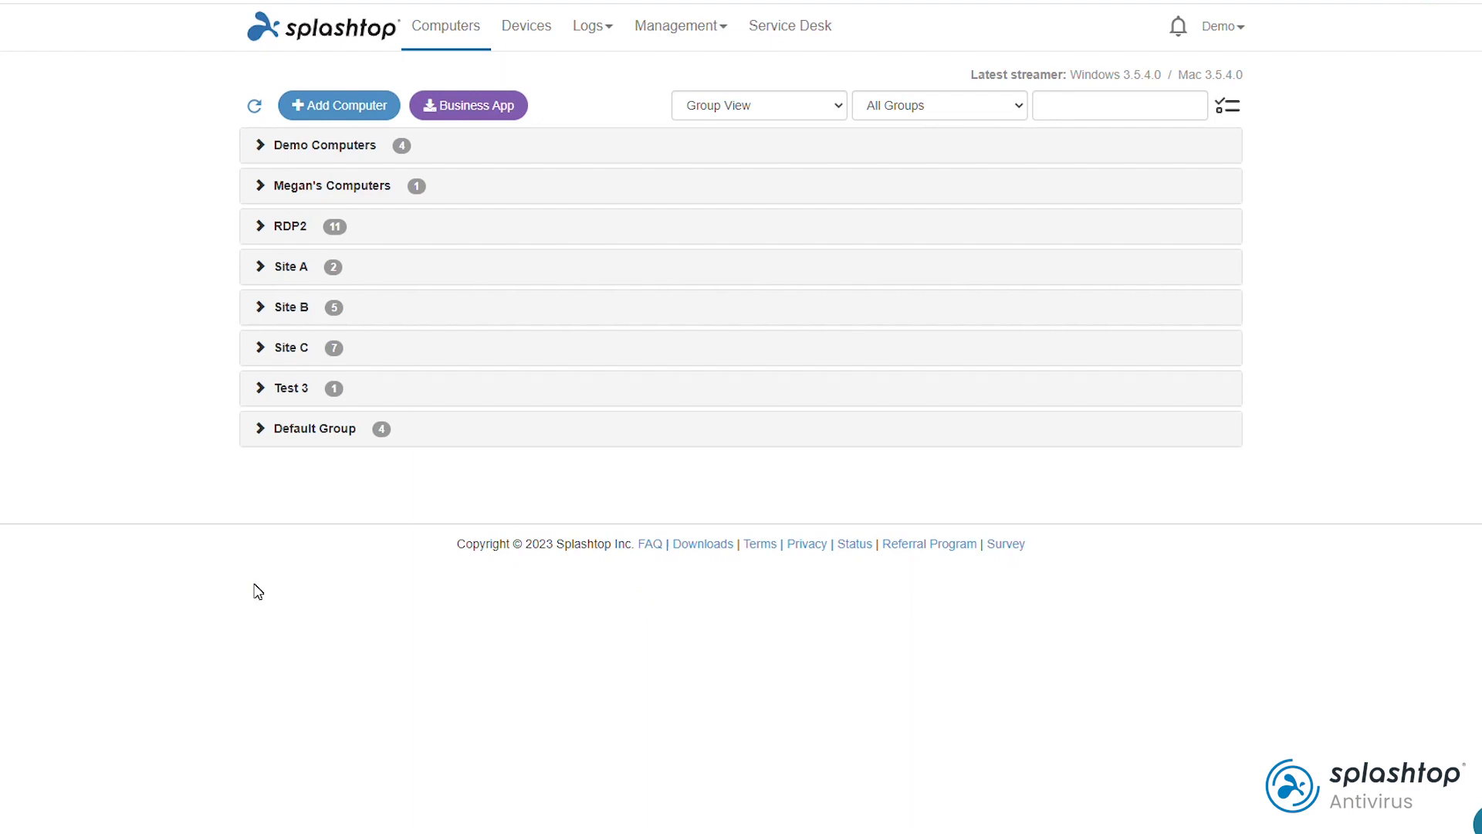
- Open the Management menu in the top navigation bar
{"action": "left_click", "coordinate": [661, 47]}
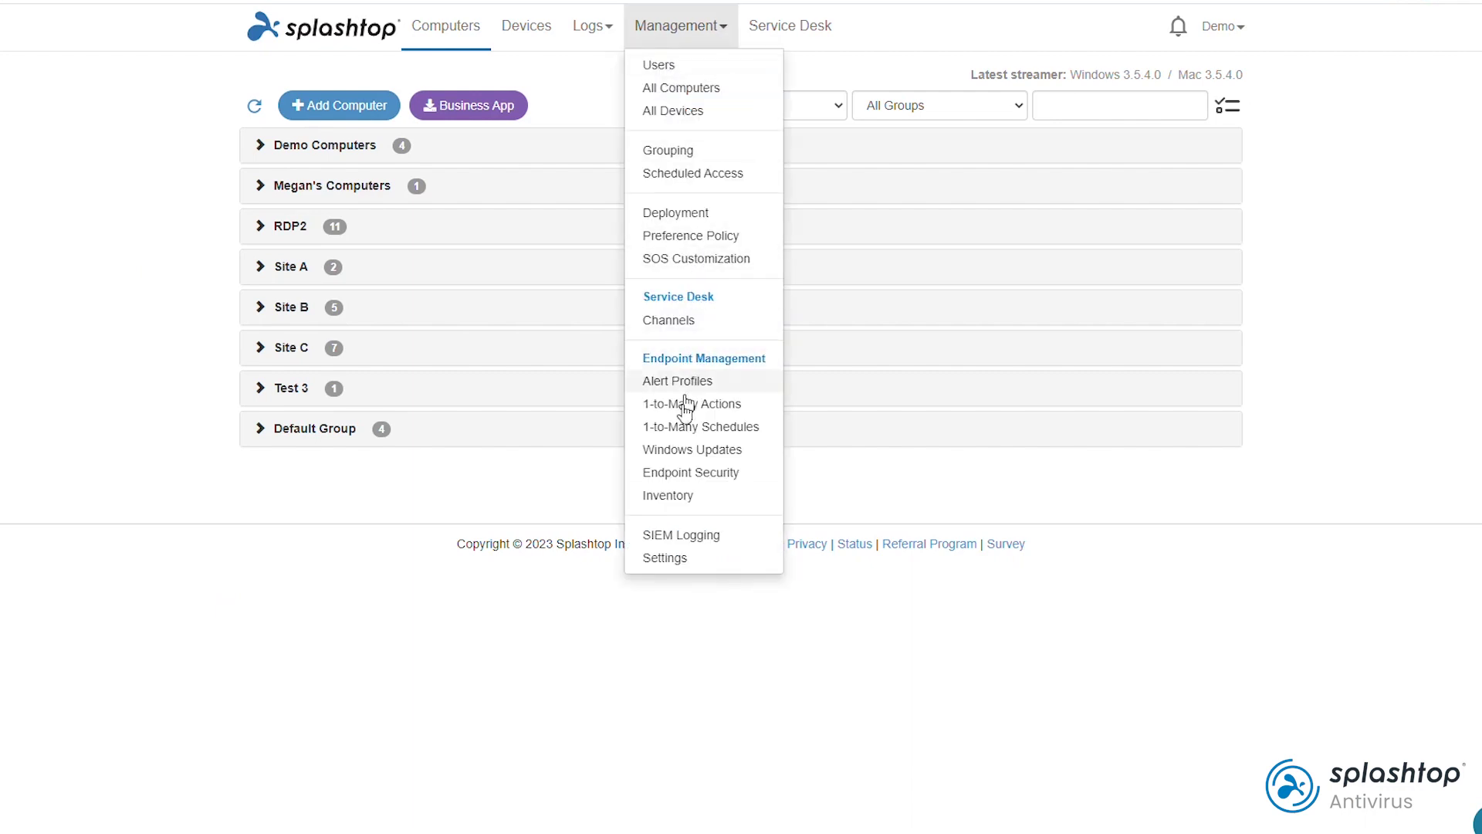
- Go to Management > Endpoint Security and review the licenses-used count
{"action": "left_click", "coordinate": [666, 478]}
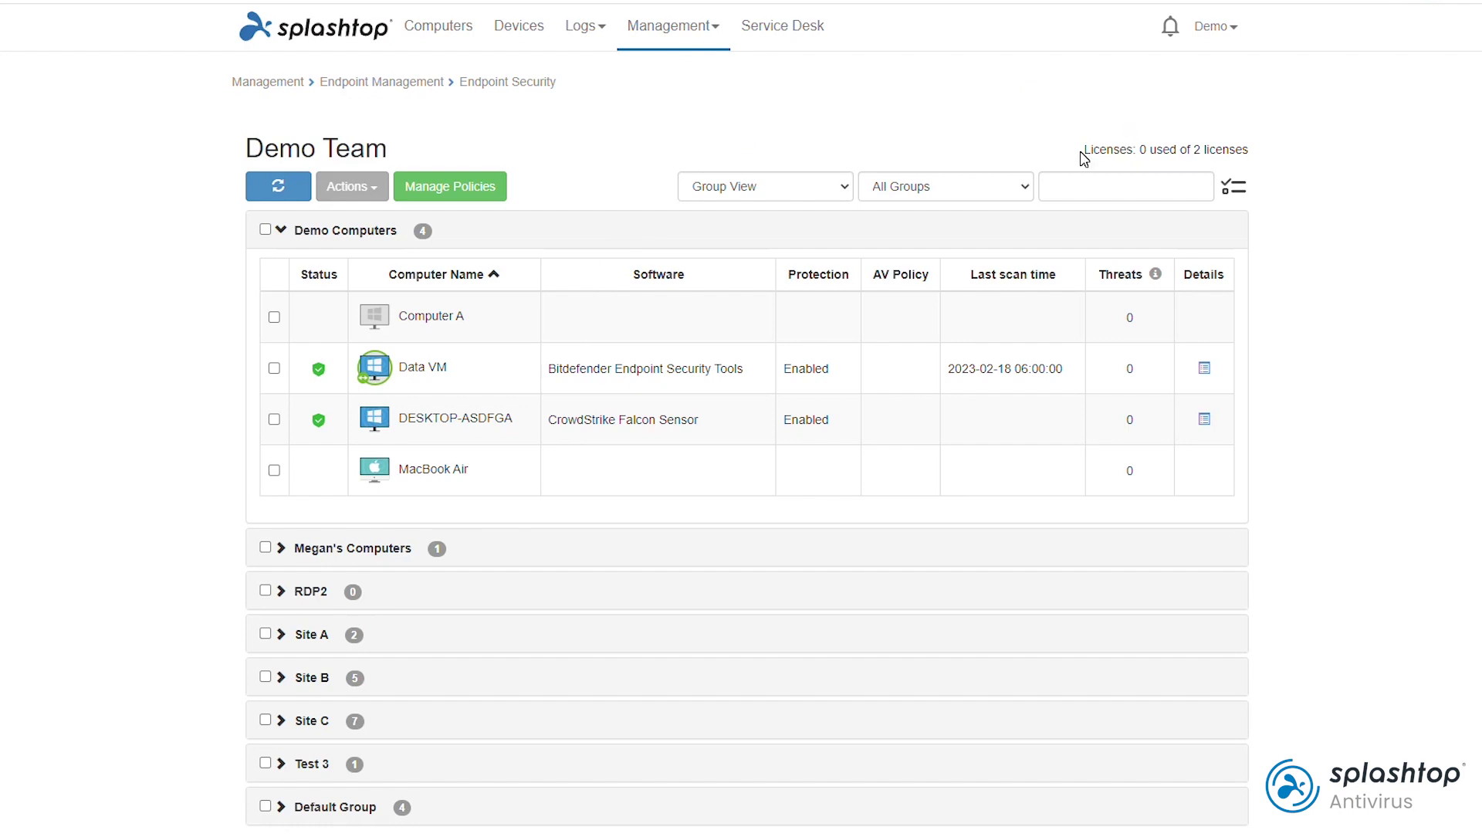
{"action": "left_click_drag", "start_coordinate": [1083, 153], "coordinate": [1244, 150]}
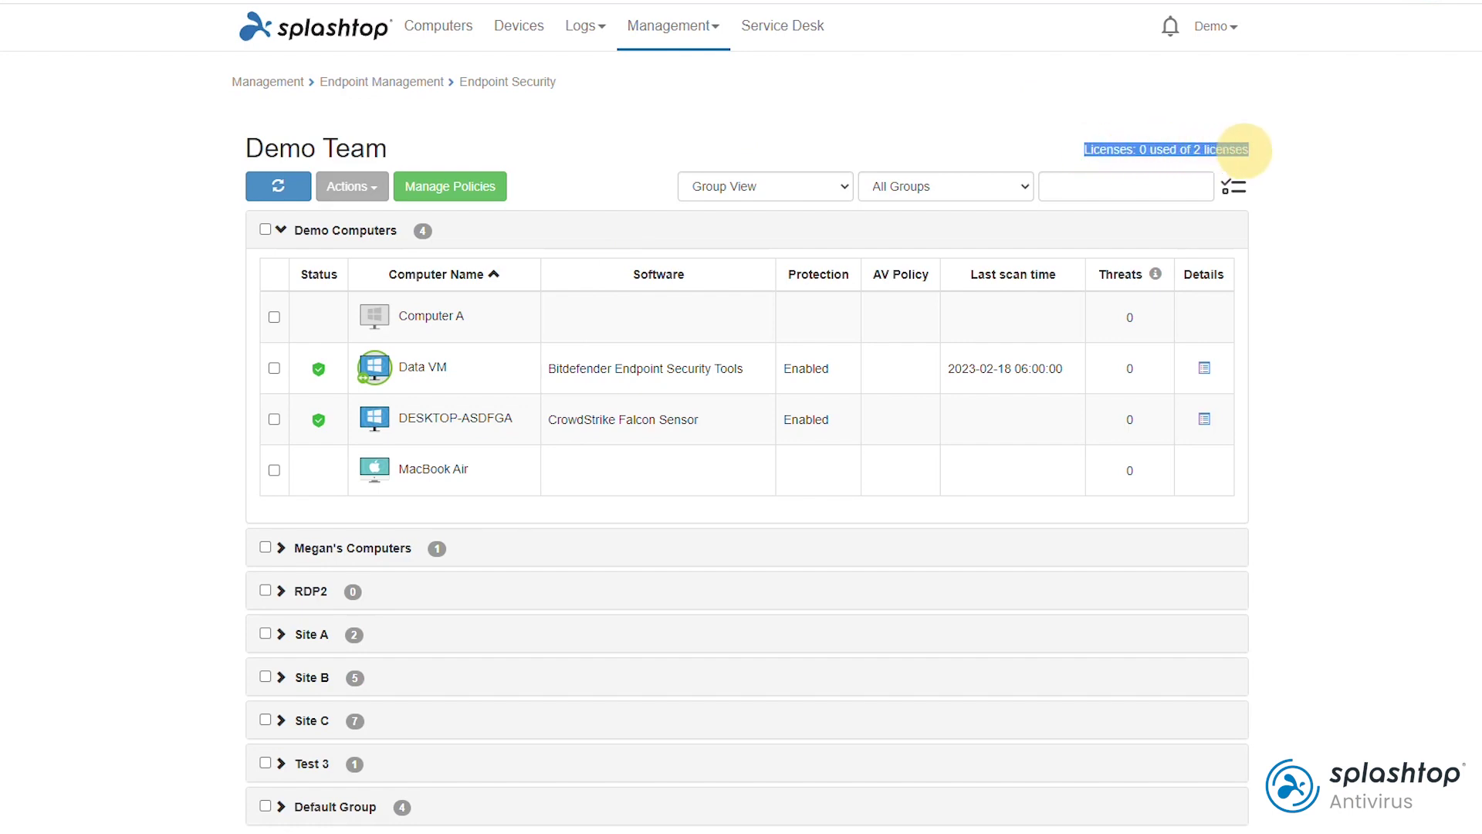
{"action": "left_click", "coordinate": [1003, 135]}
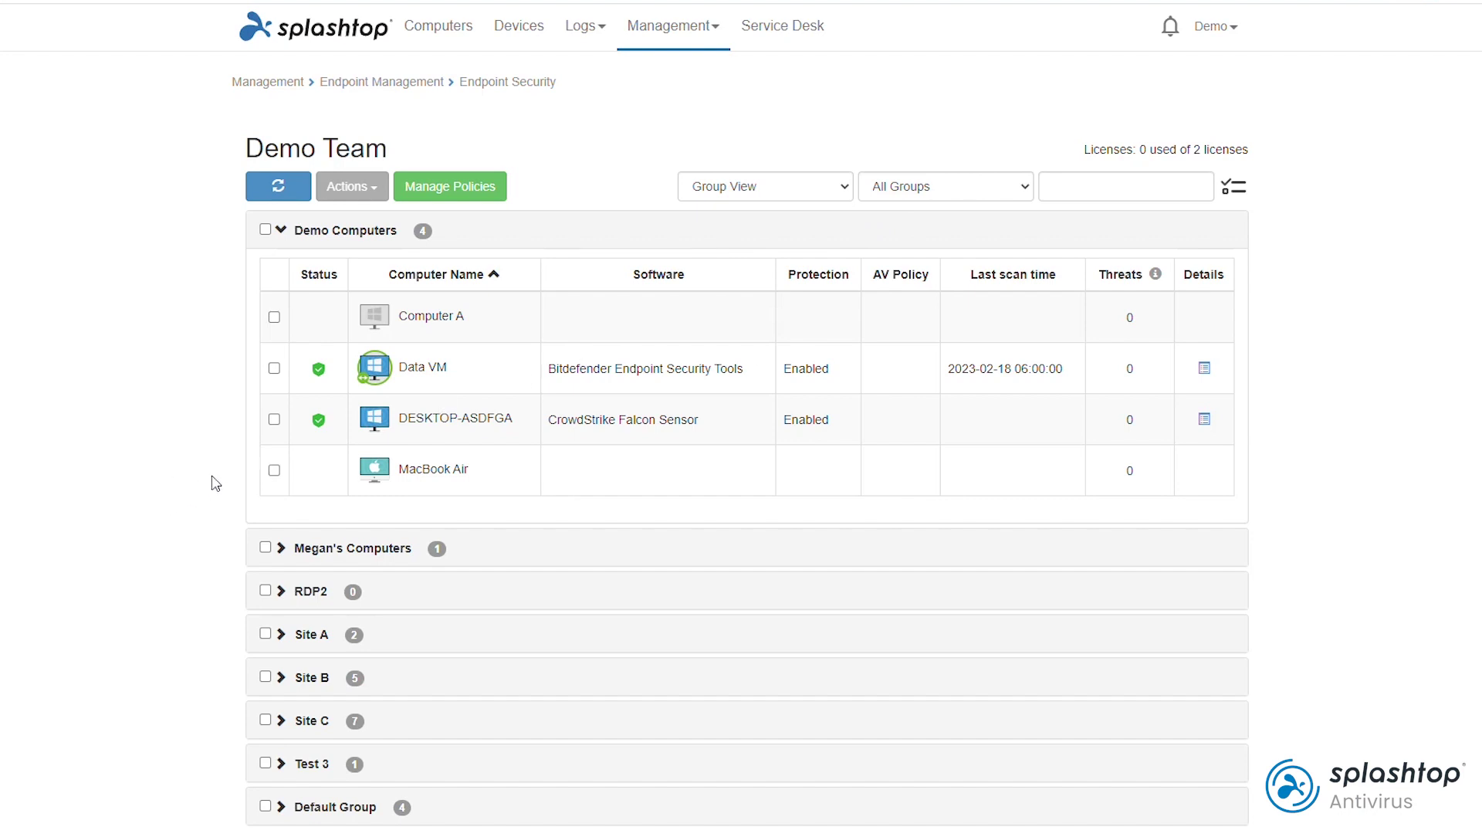
- Select DESKTOP-ASDFGA and MacBook Air and choose Install Antivirus Software
{"action": "left_click", "coordinate": [275, 421]}
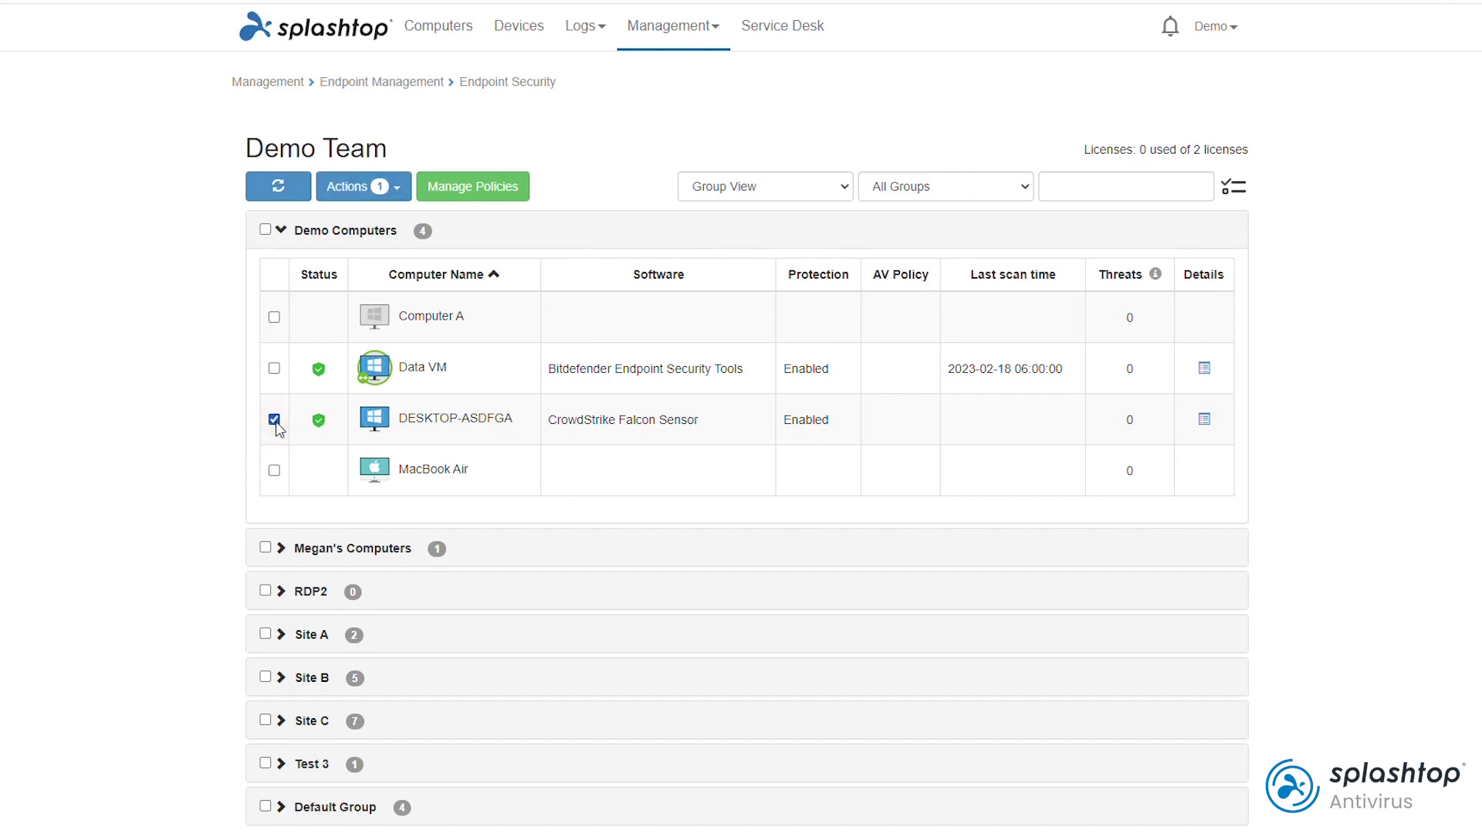
{"action": "left_click", "coordinate": [275, 471]}
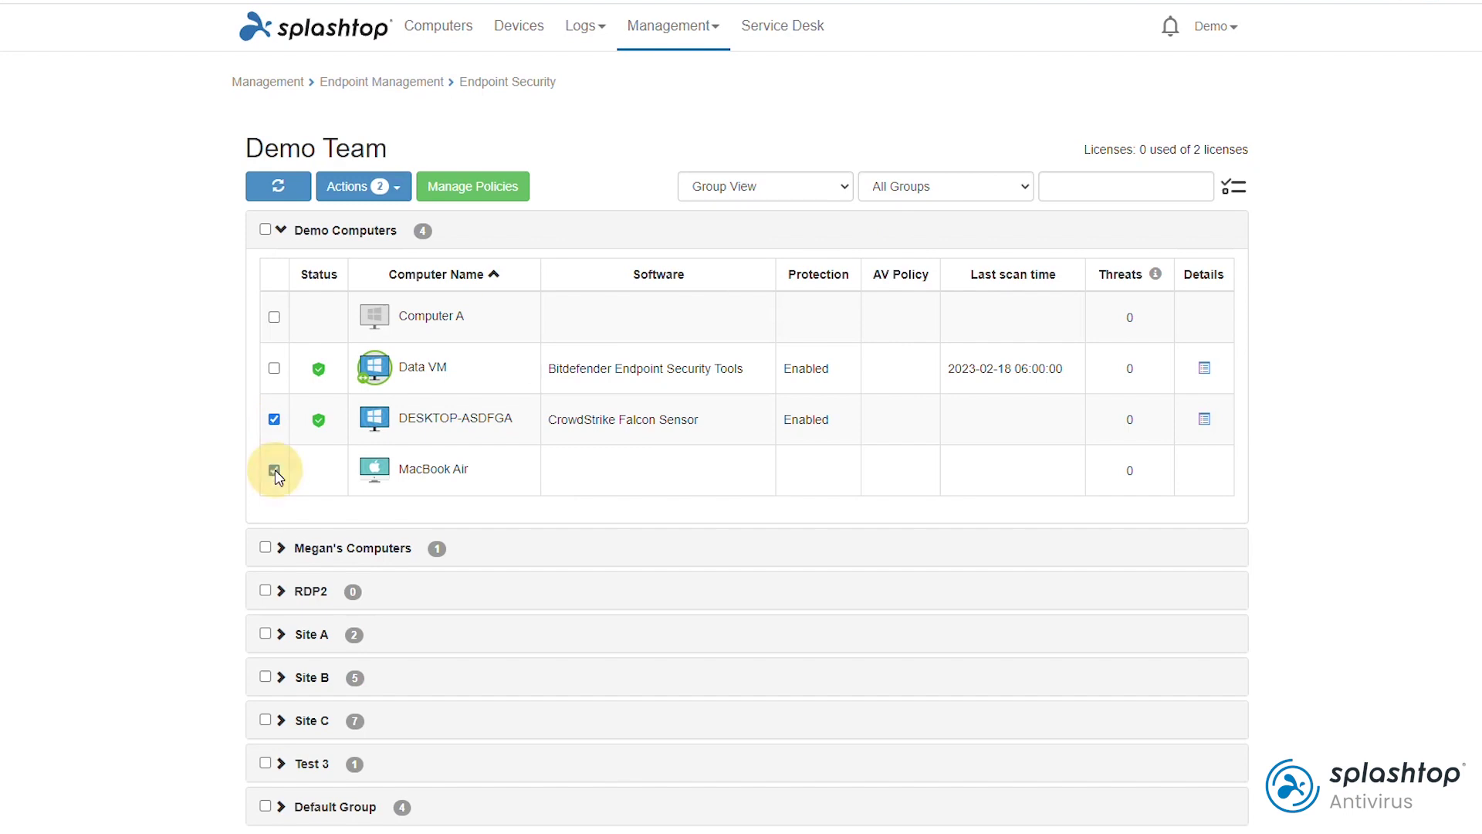
{"action": "left_click", "coordinate": [369, 189]}
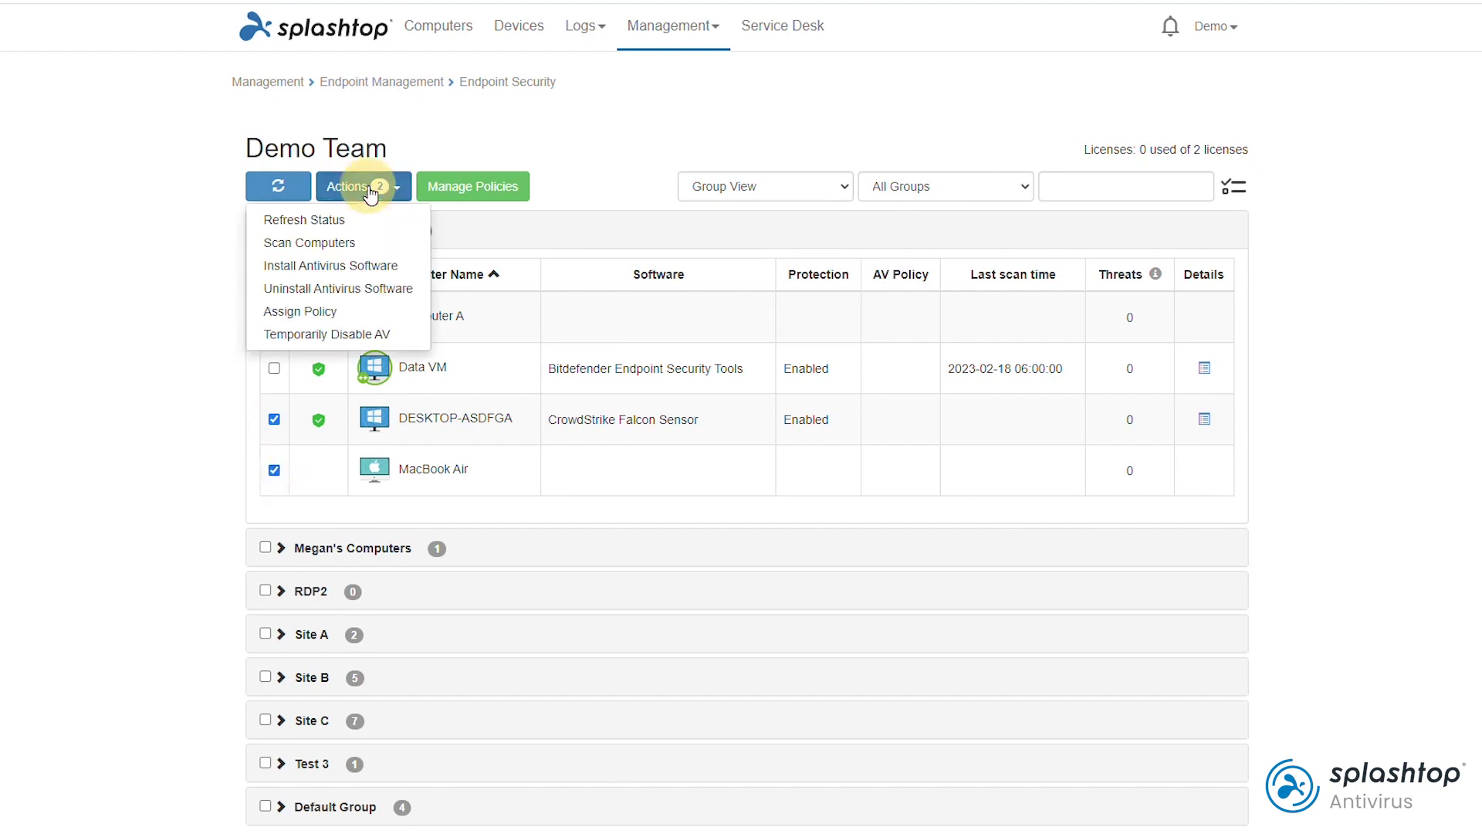
{"action": "left_click", "coordinate": [360, 266]}
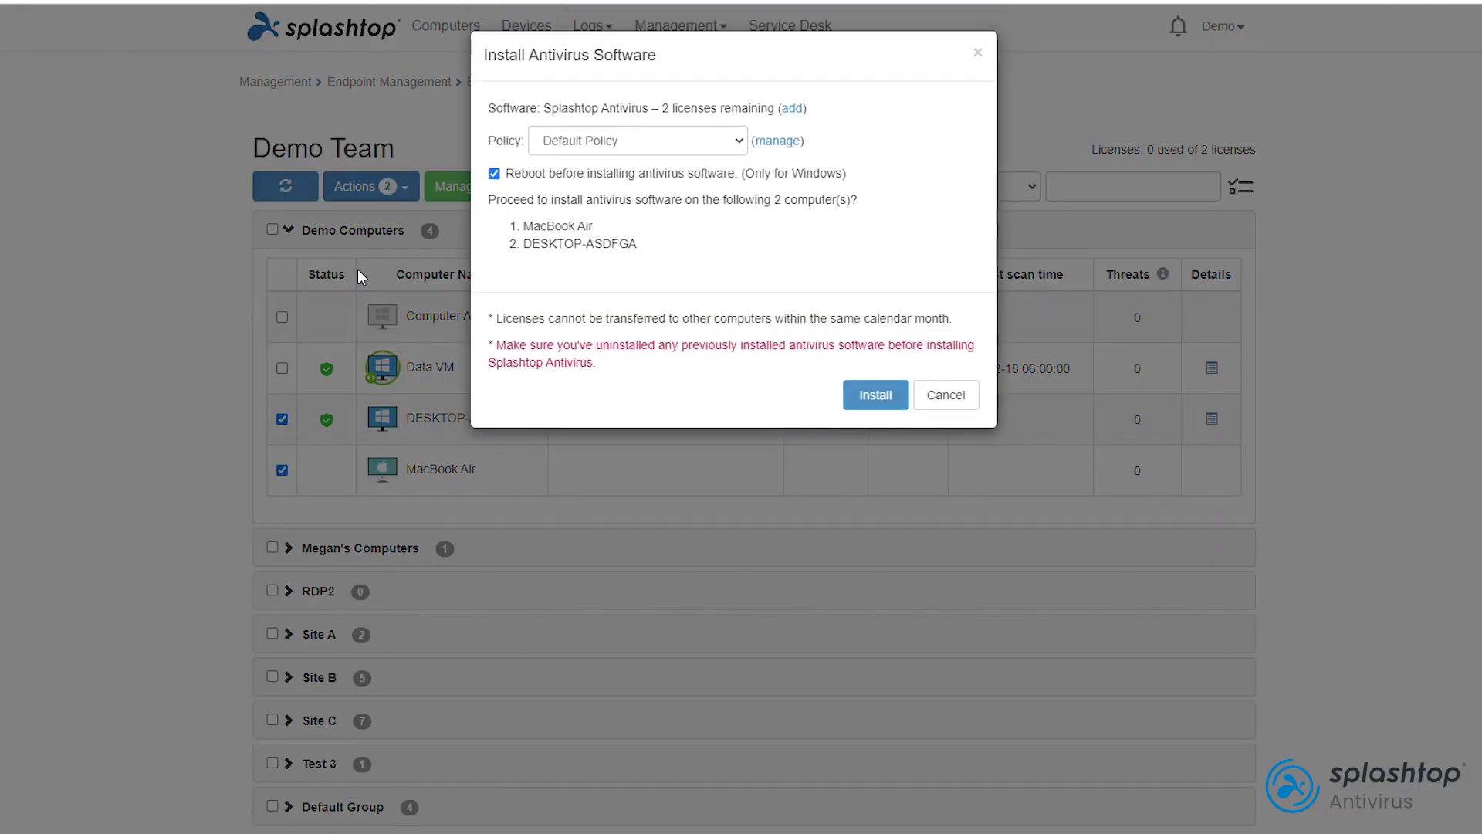
- Keep Default Policy, untick Reboot before installing, and start the install
{"action": "left_click", "coordinate": [591, 143]}
{"action": "left_click", "coordinate": [592, 145]}
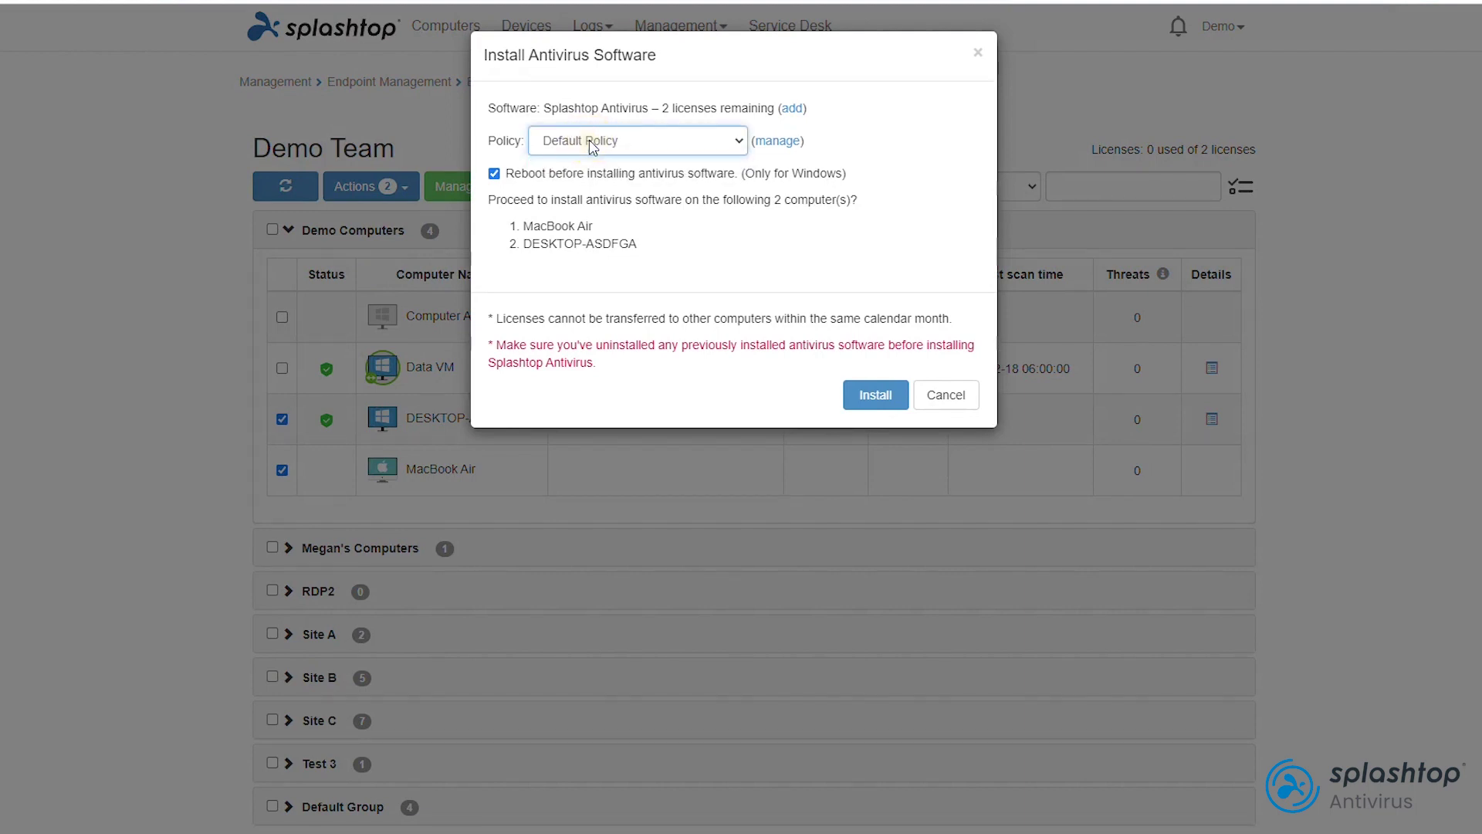
{"action": "left_click", "coordinate": [809, 148]}
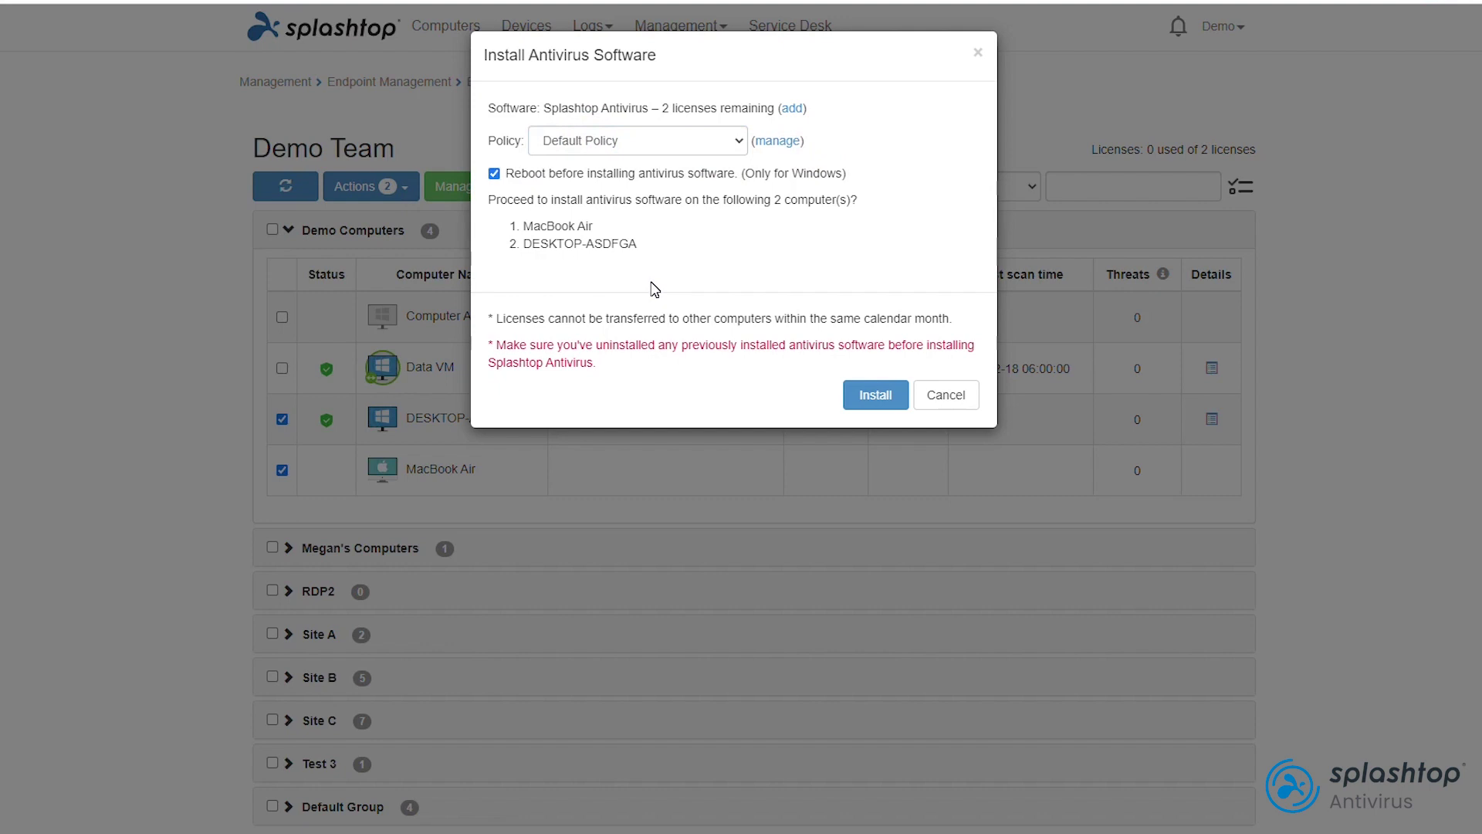
{"action": "left_click", "coordinate": [495, 174]}
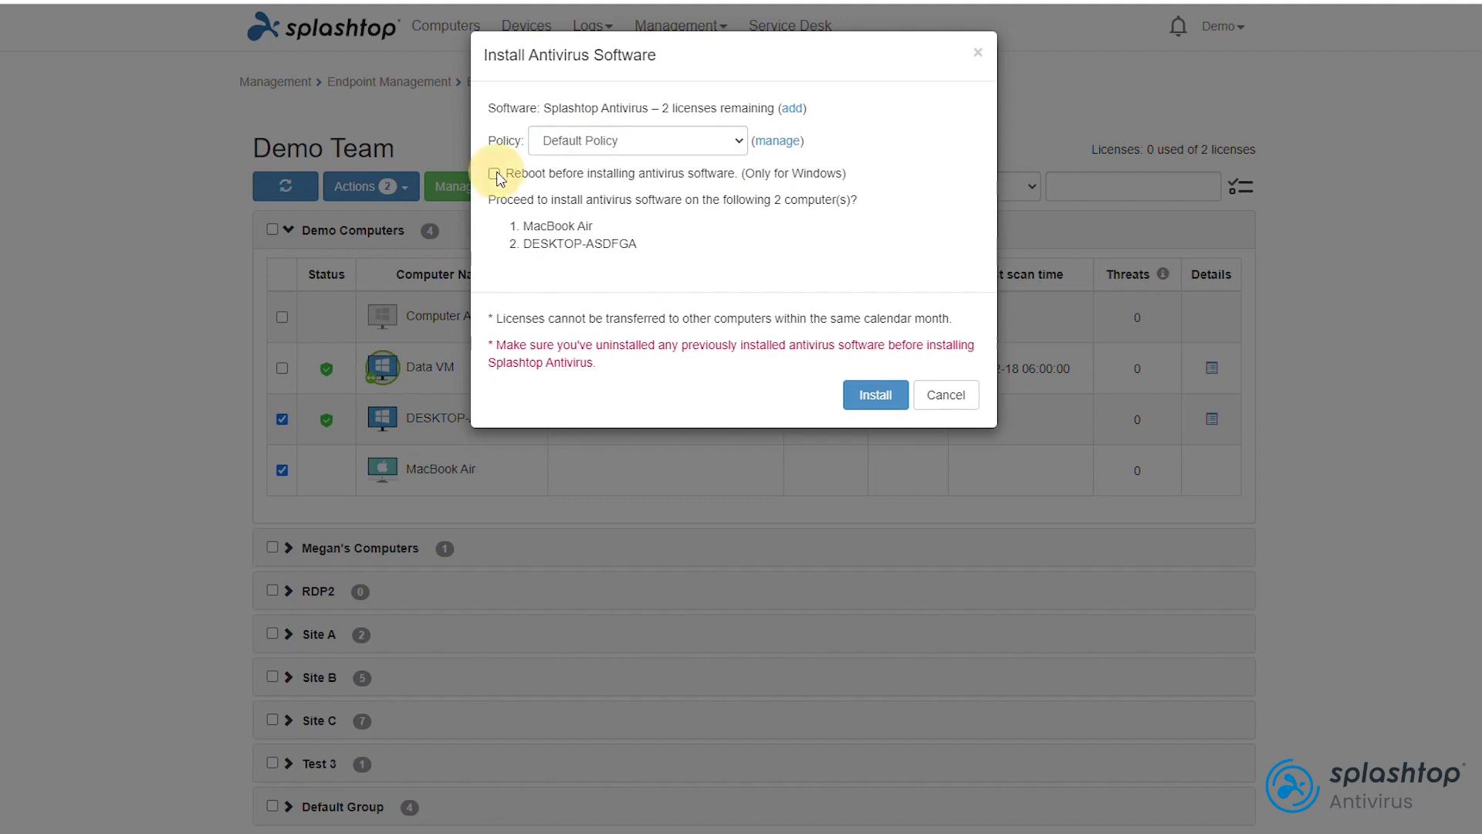
{"action": "left_click", "coordinate": [868, 398]}
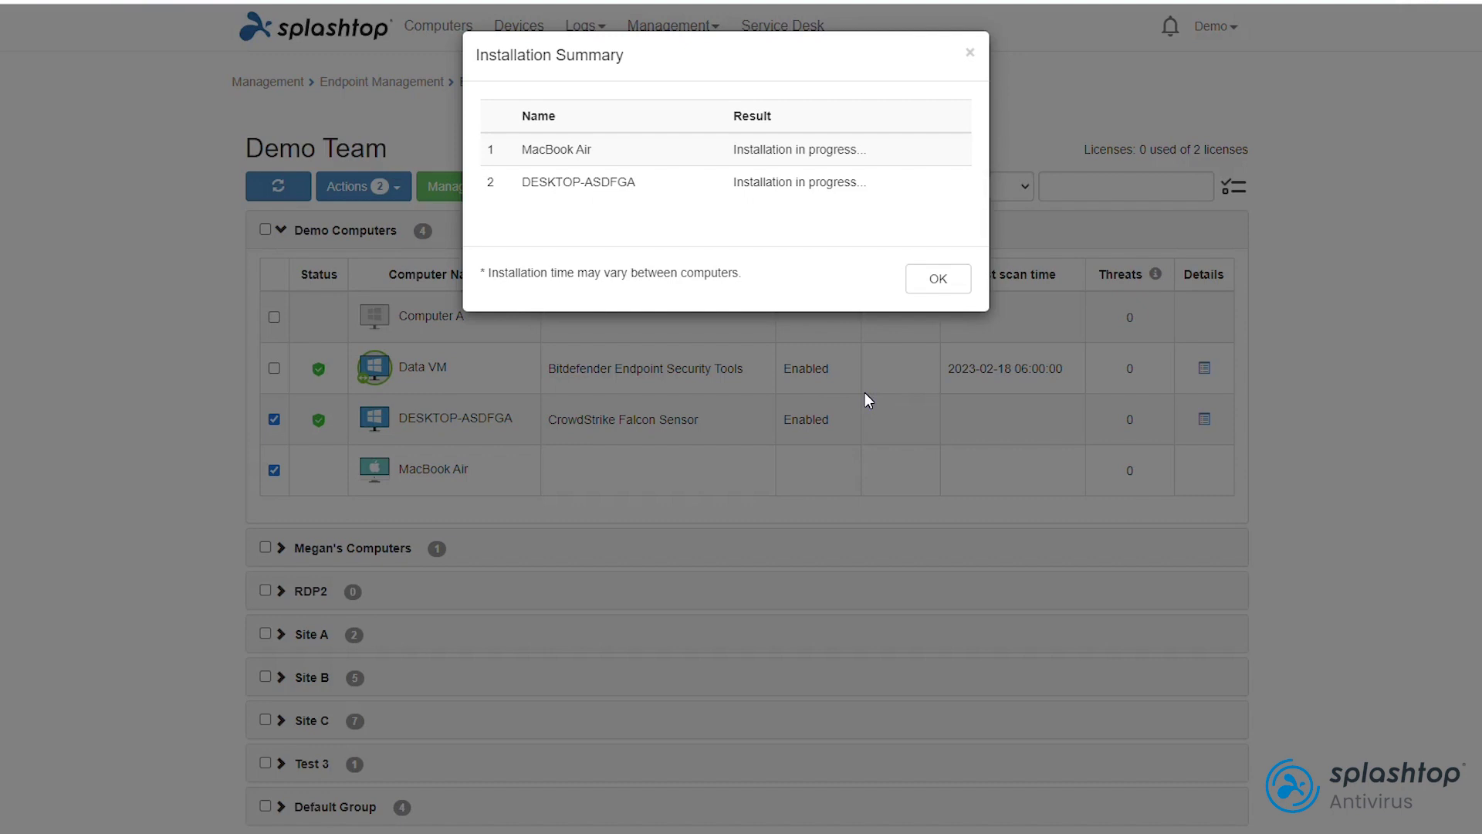
- Close the Installation Summary showing both computers as installation in progress
{"action": "left_click", "coordinate": [923, 286]}
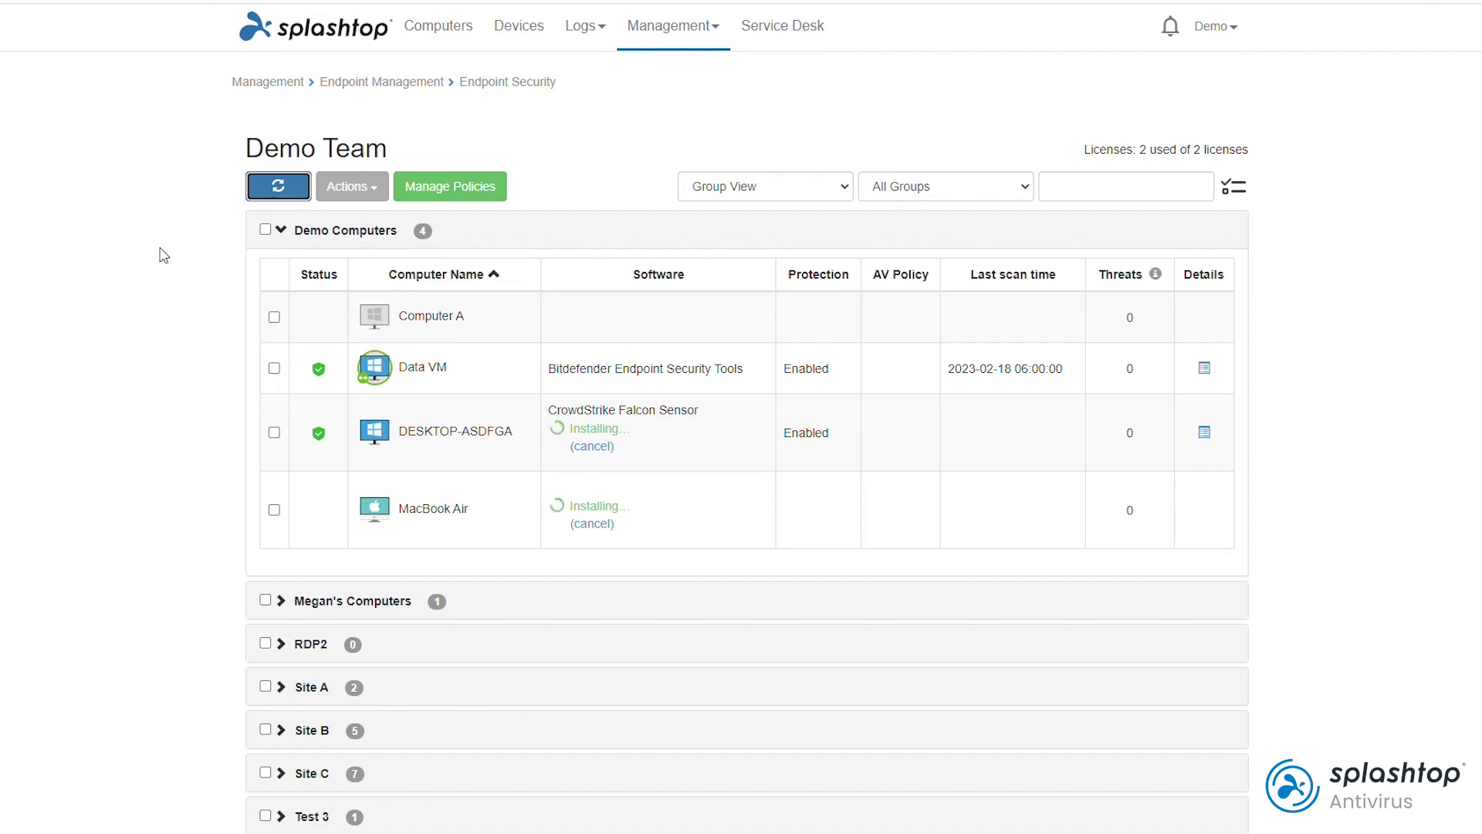
- Wait until both computers show Splashtop Antivirus, Enabled under Default Policy
{"action": "left_click", "coordinate": [620, 456]}
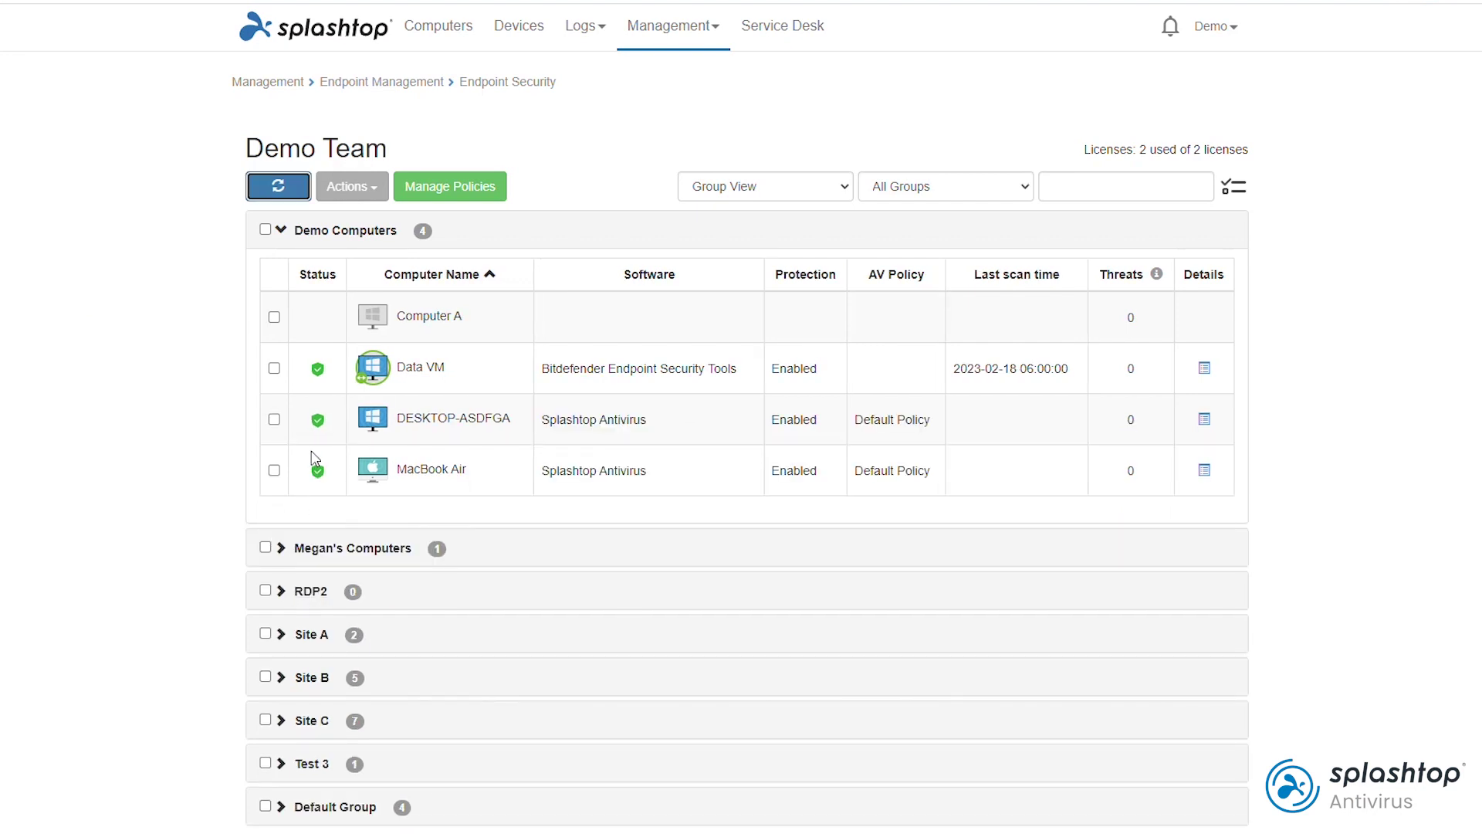
{"action": "mouse_move", "coordinate": [321, 430]}
- Open the antivirus policies list and check Default Policy's options menu without changes
{"action": "left_click", "coordinate": [157, 595]}
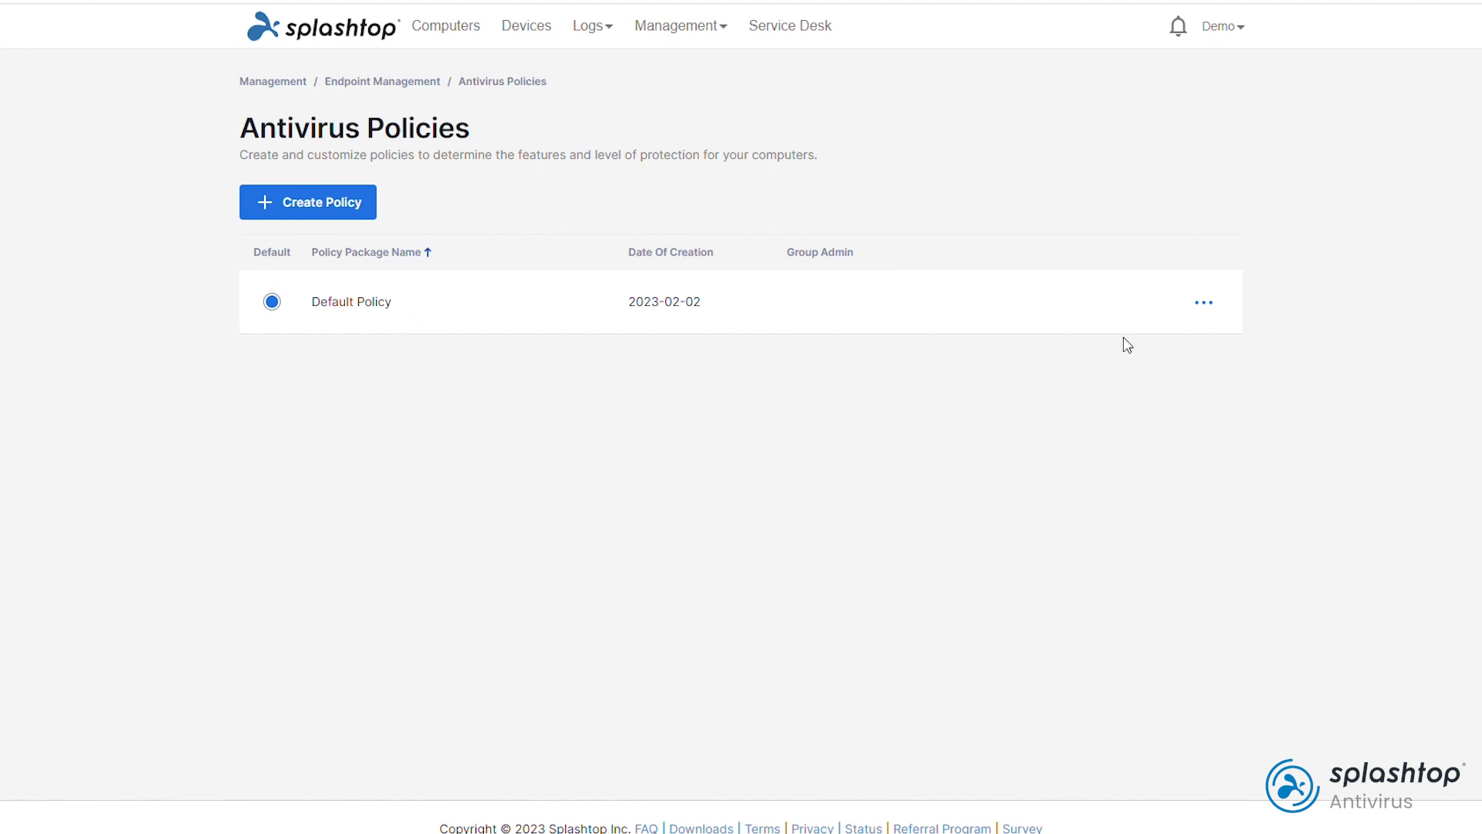
{"action": "left_click", "coordinate": [1209, 310]}
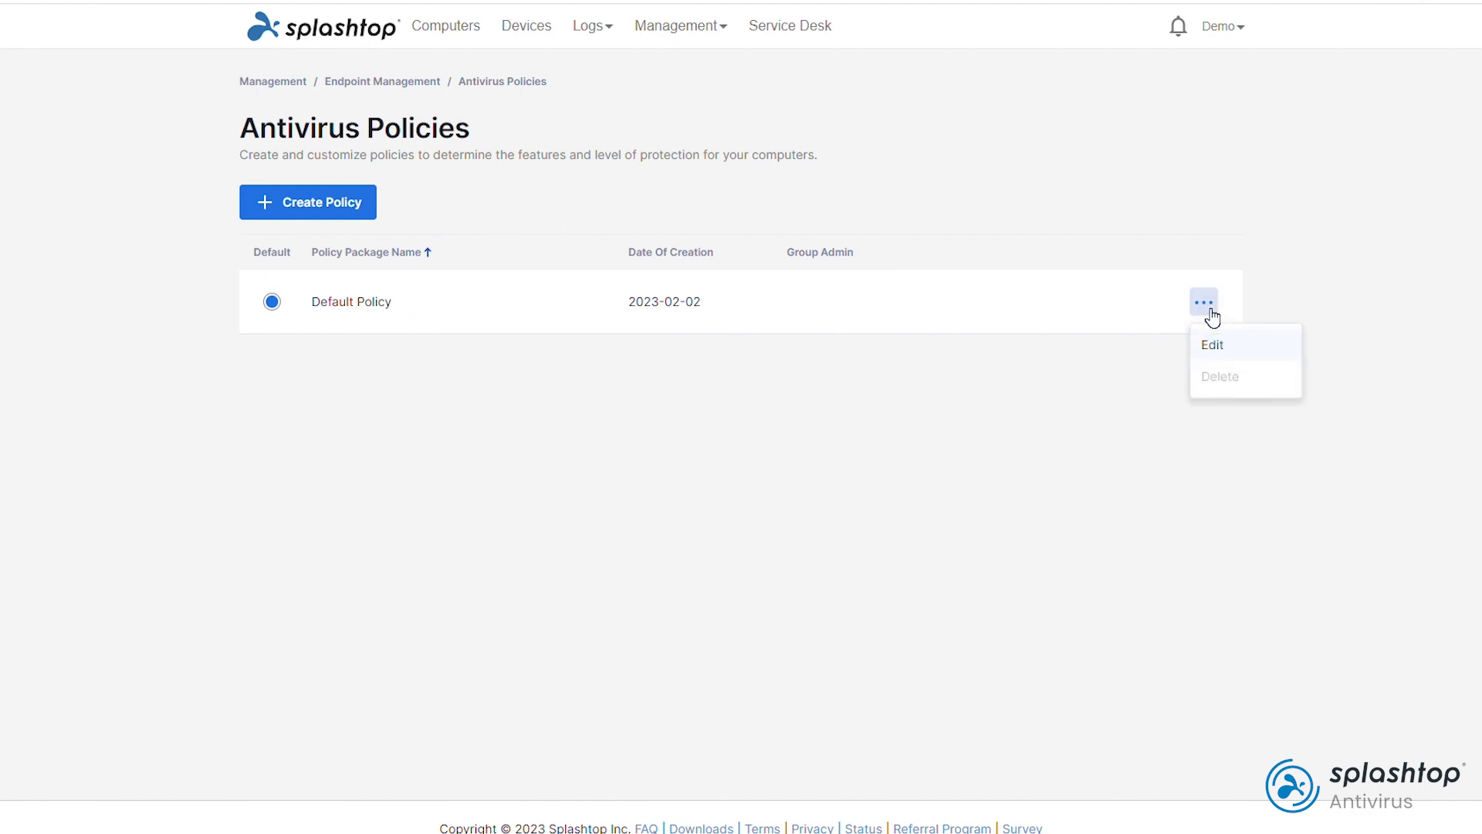
{"action": "left_click", "coordinate": [730, 397]}
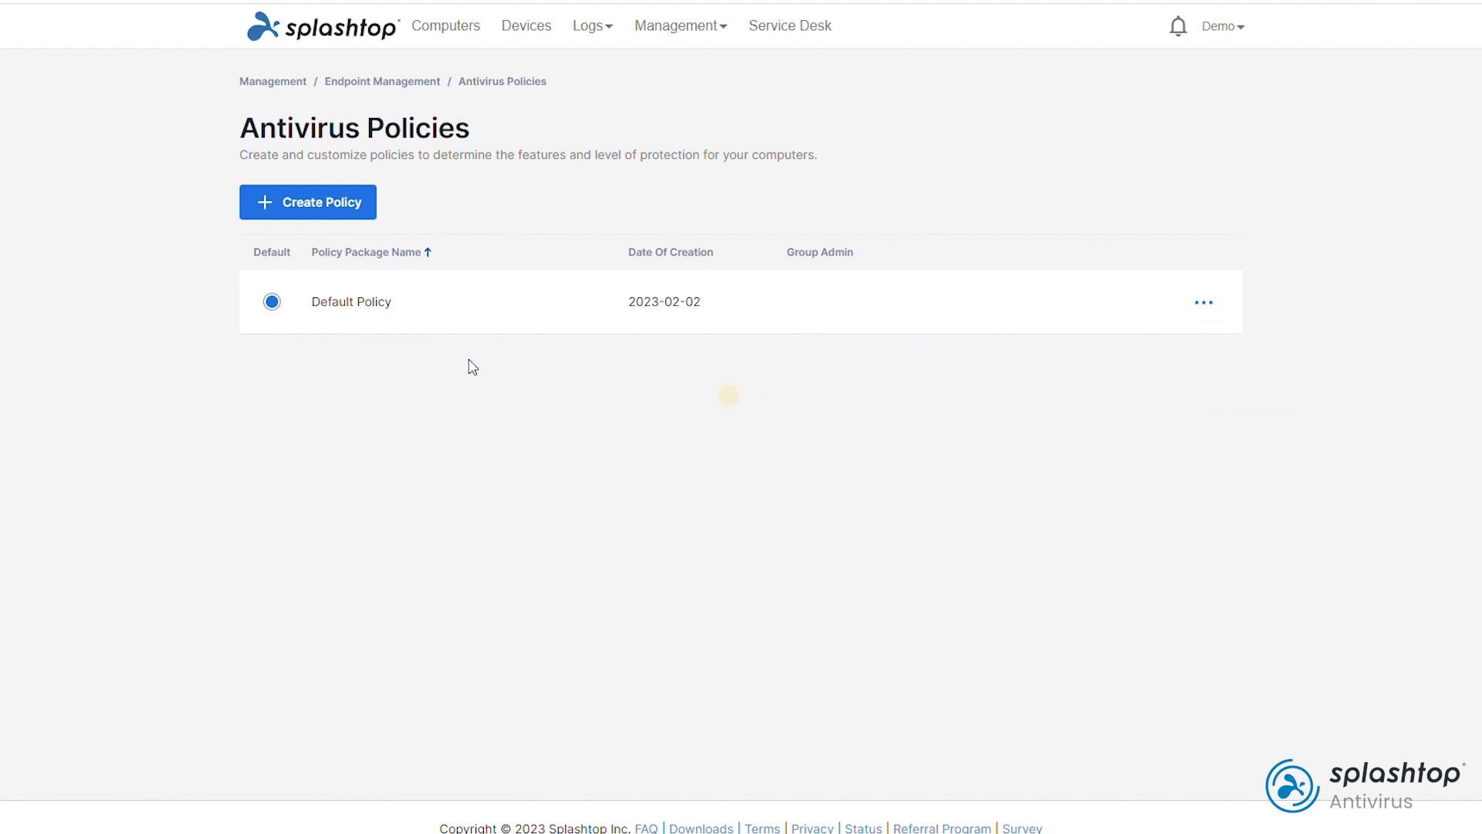
- Create a policy named 'test policy' with group admin None and the Normal scan profile
{"action": "left_click", "coordinate": [323, 210]}
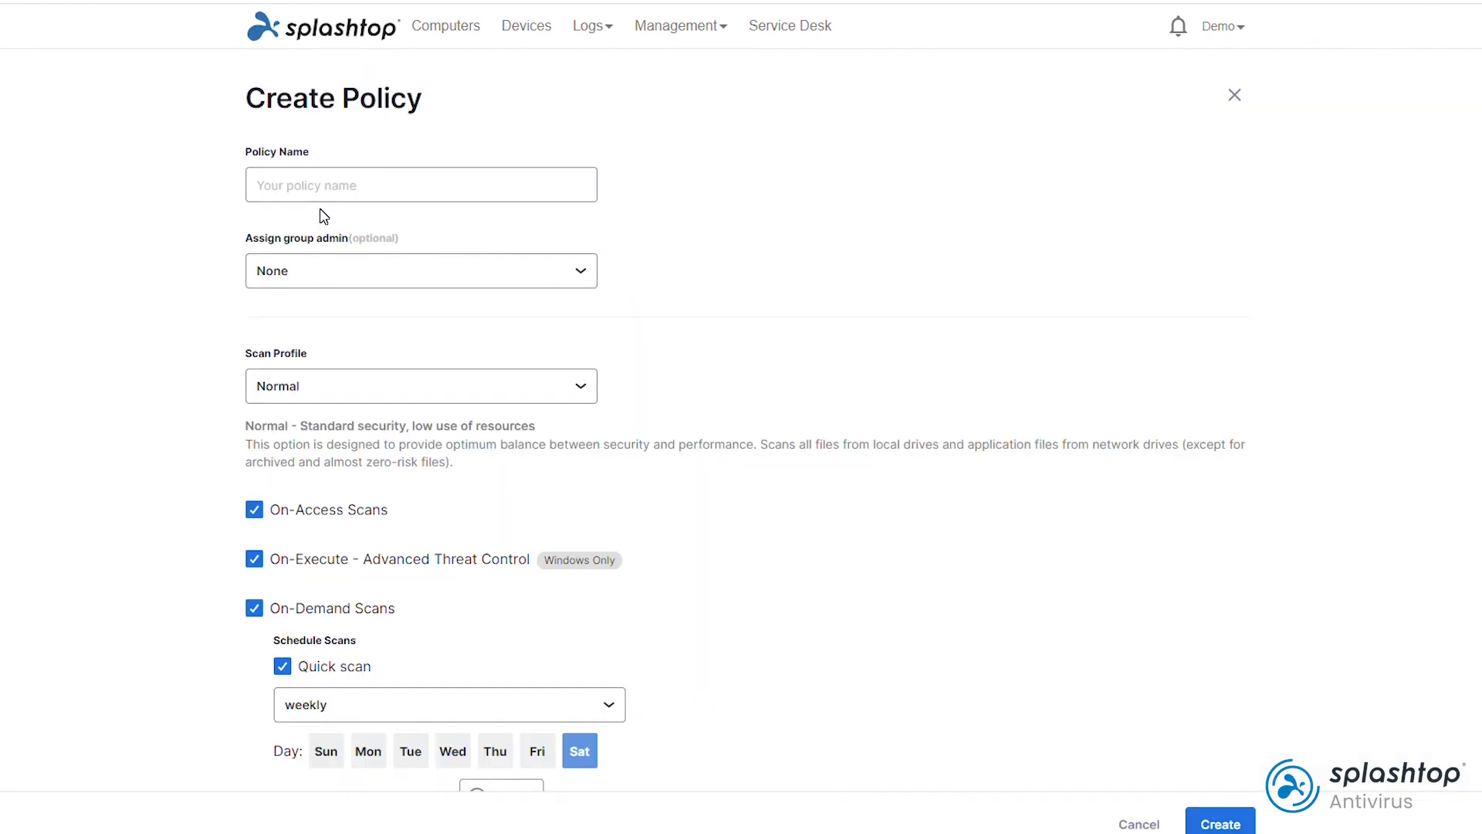
{"action": "left_click", "coordinate": [325, 189]}
{"action": "type", "text": "test policy"}
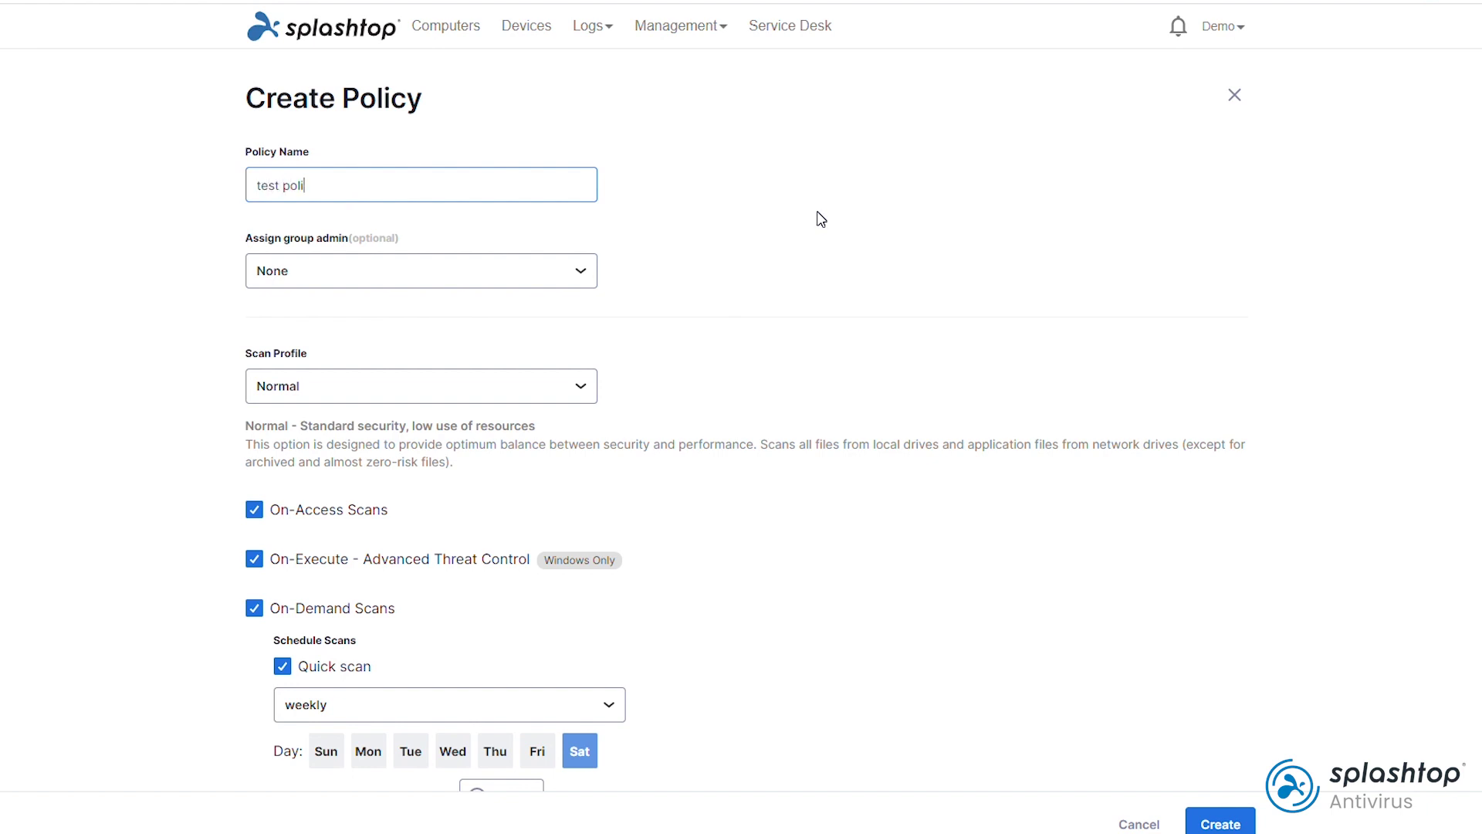
{"action": "left_click", "coordinate": [558, 273]}
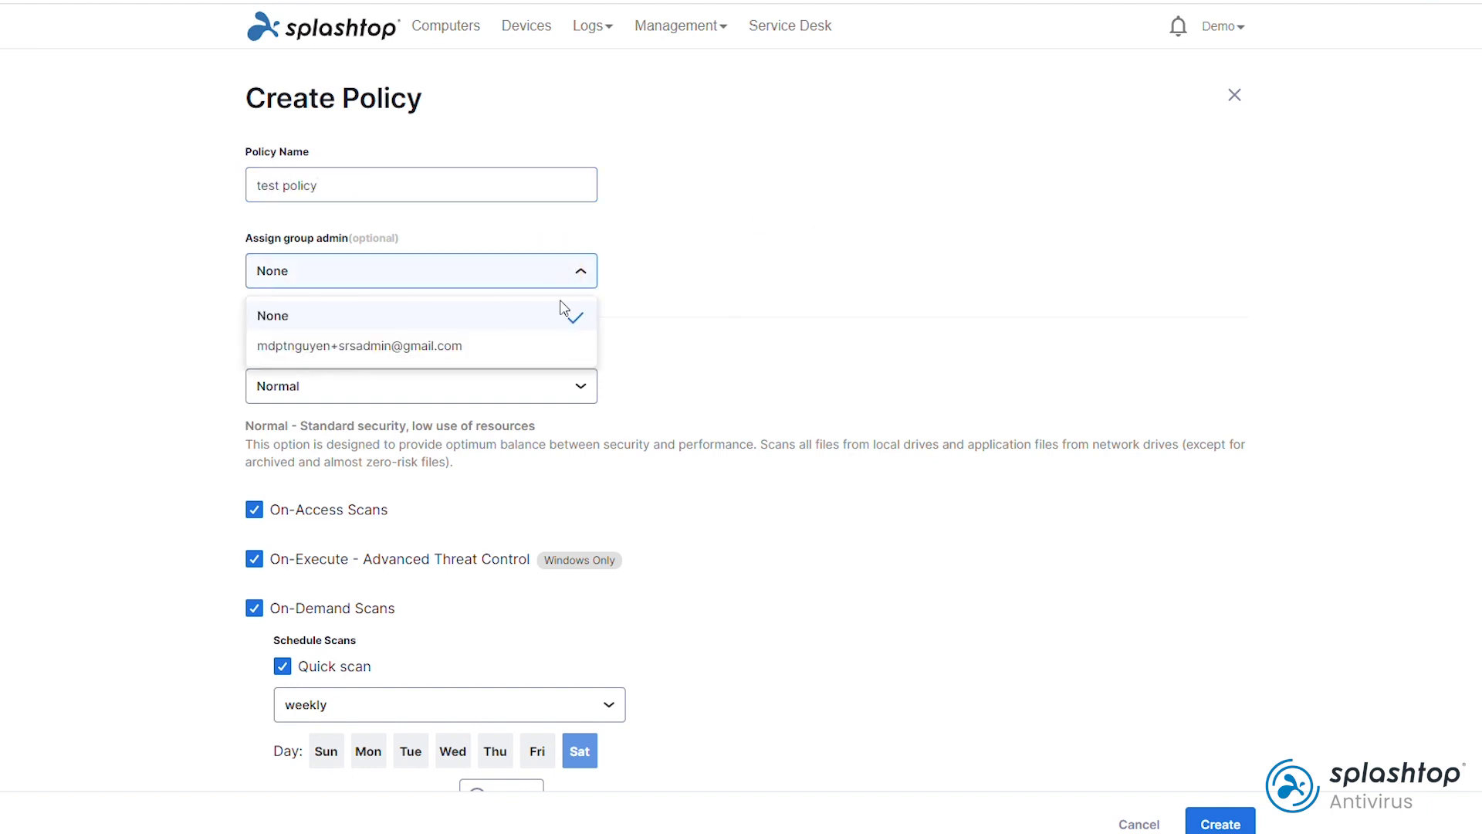
{"action": "left_click", "coordinate": [623, 273]}
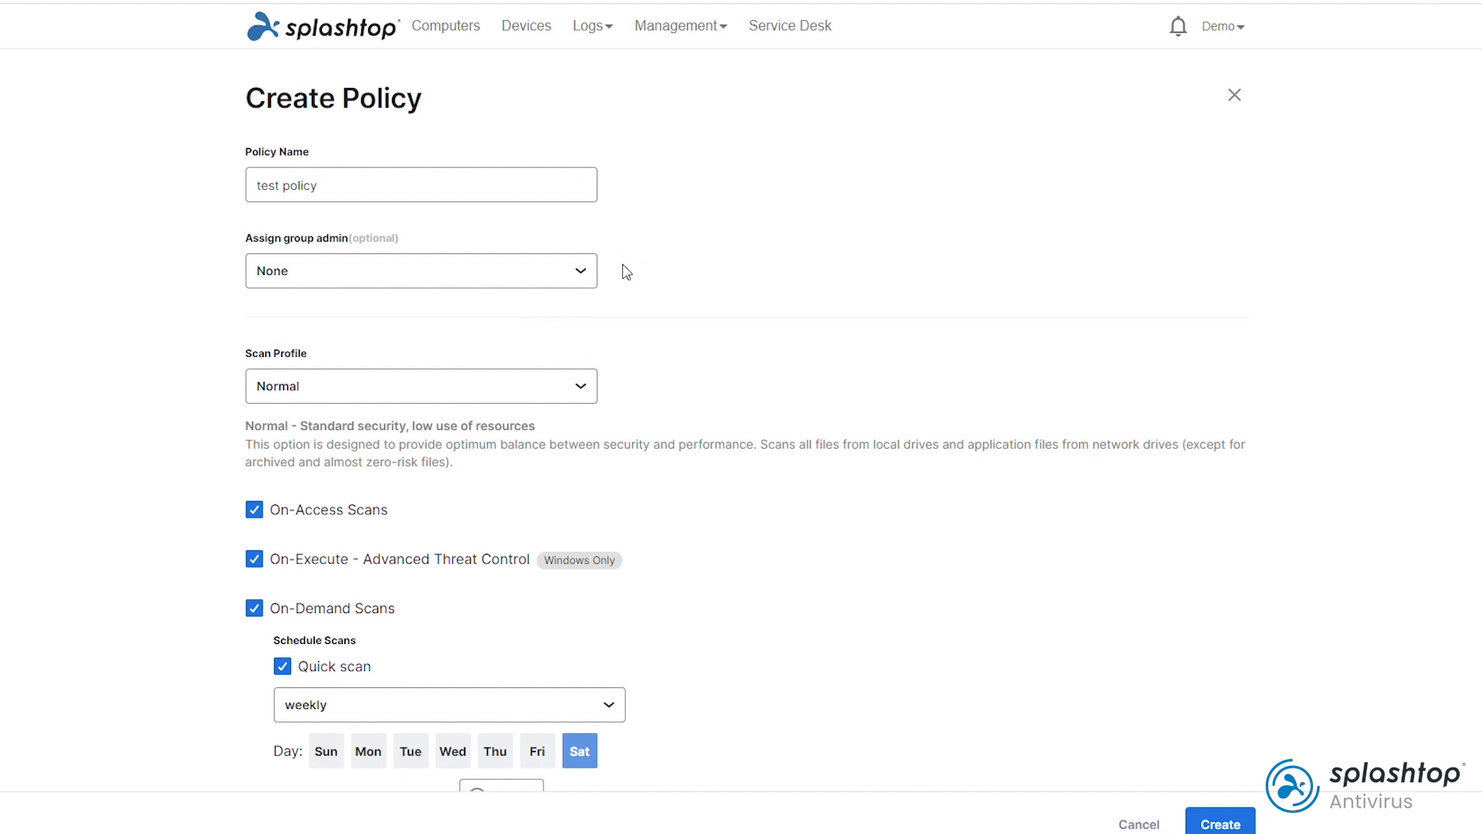
{"action": "scroll", "coordinate": [627, 272], "scroll_direction": "down", "scroll_amount": 1}
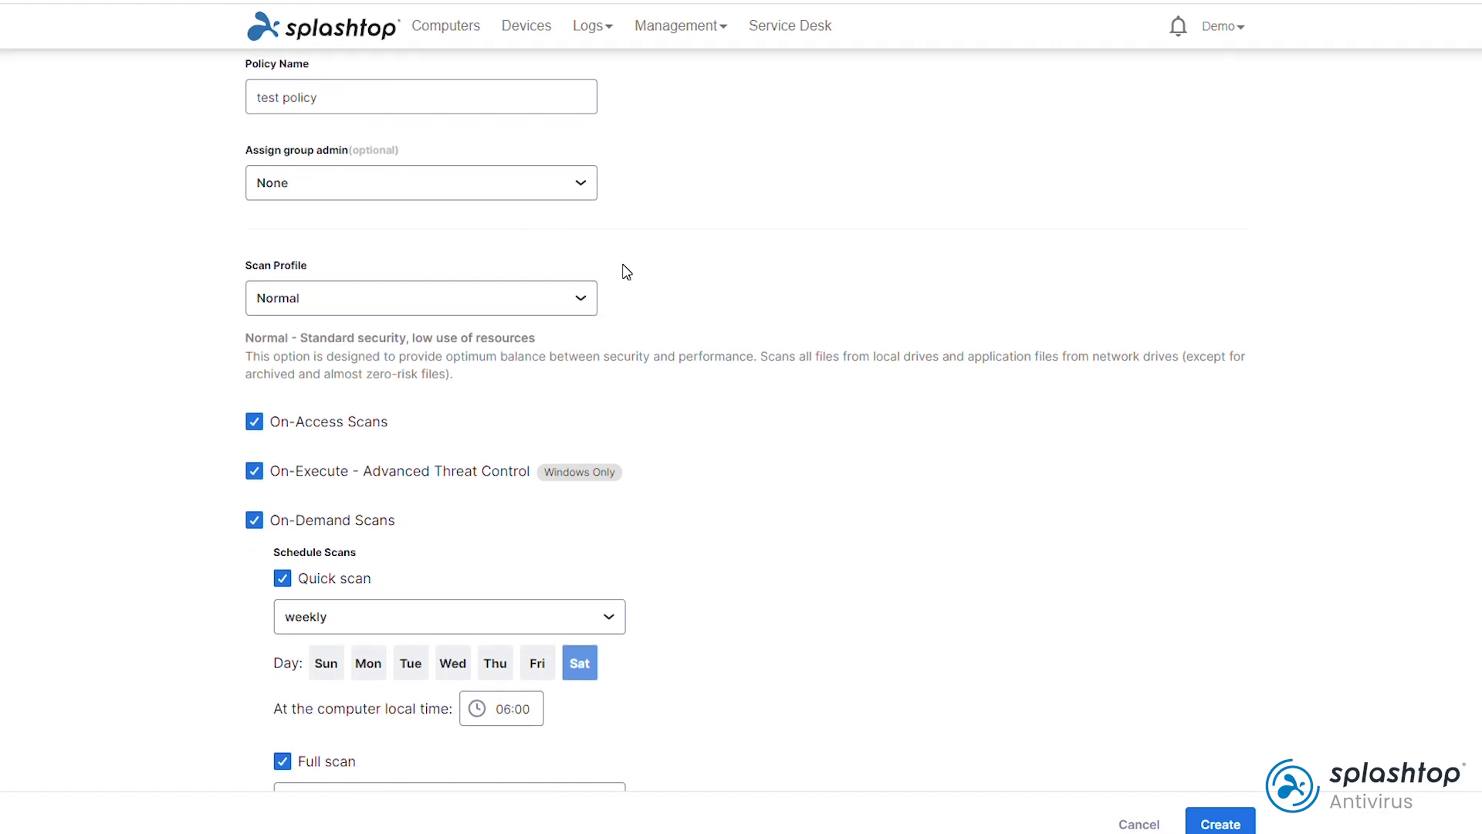
{"action": "left_click", "coordinate": [588, 303]}
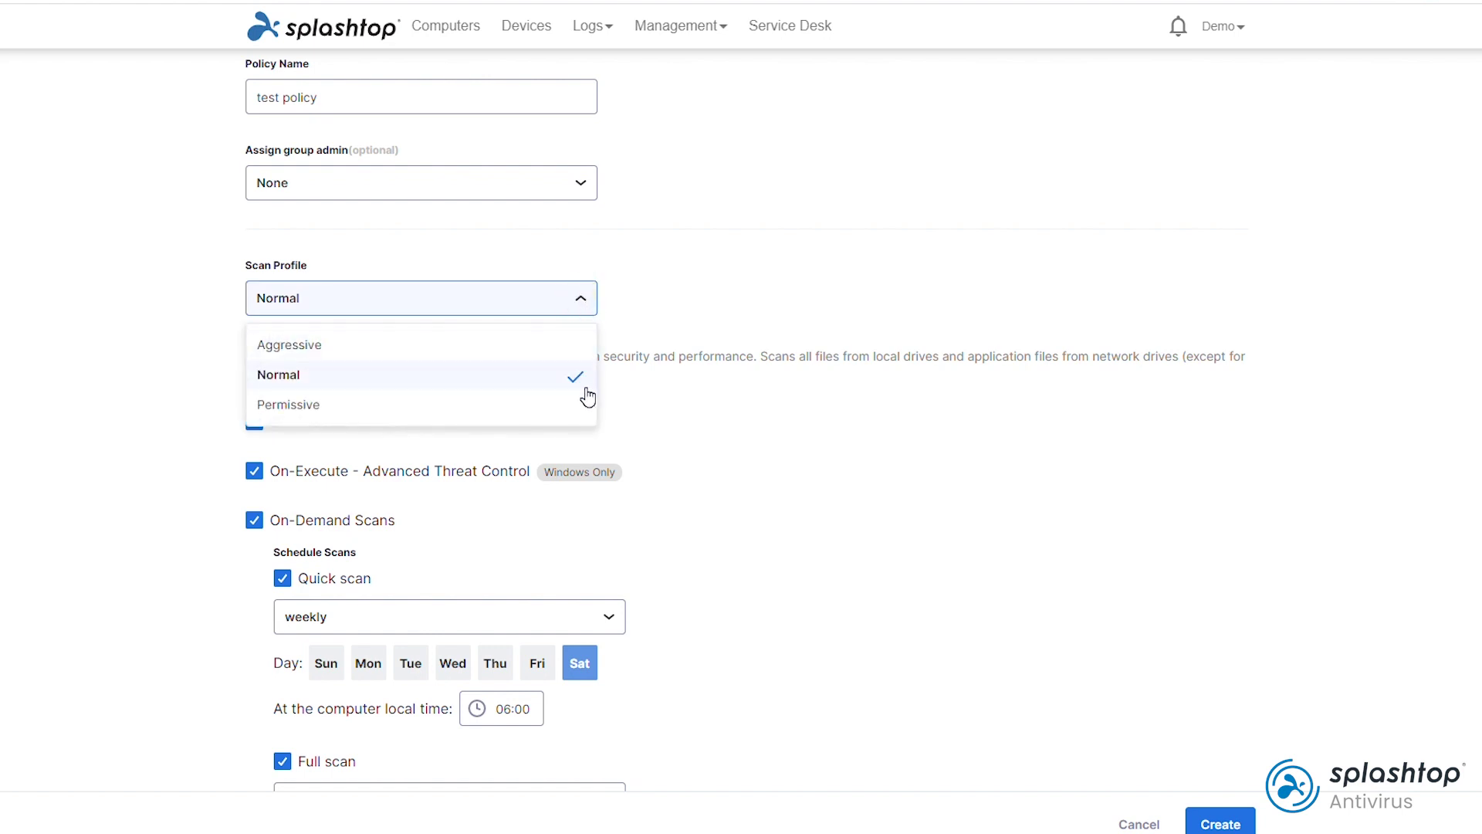
{"action": "left_click", "coordinate": [48, 338]}
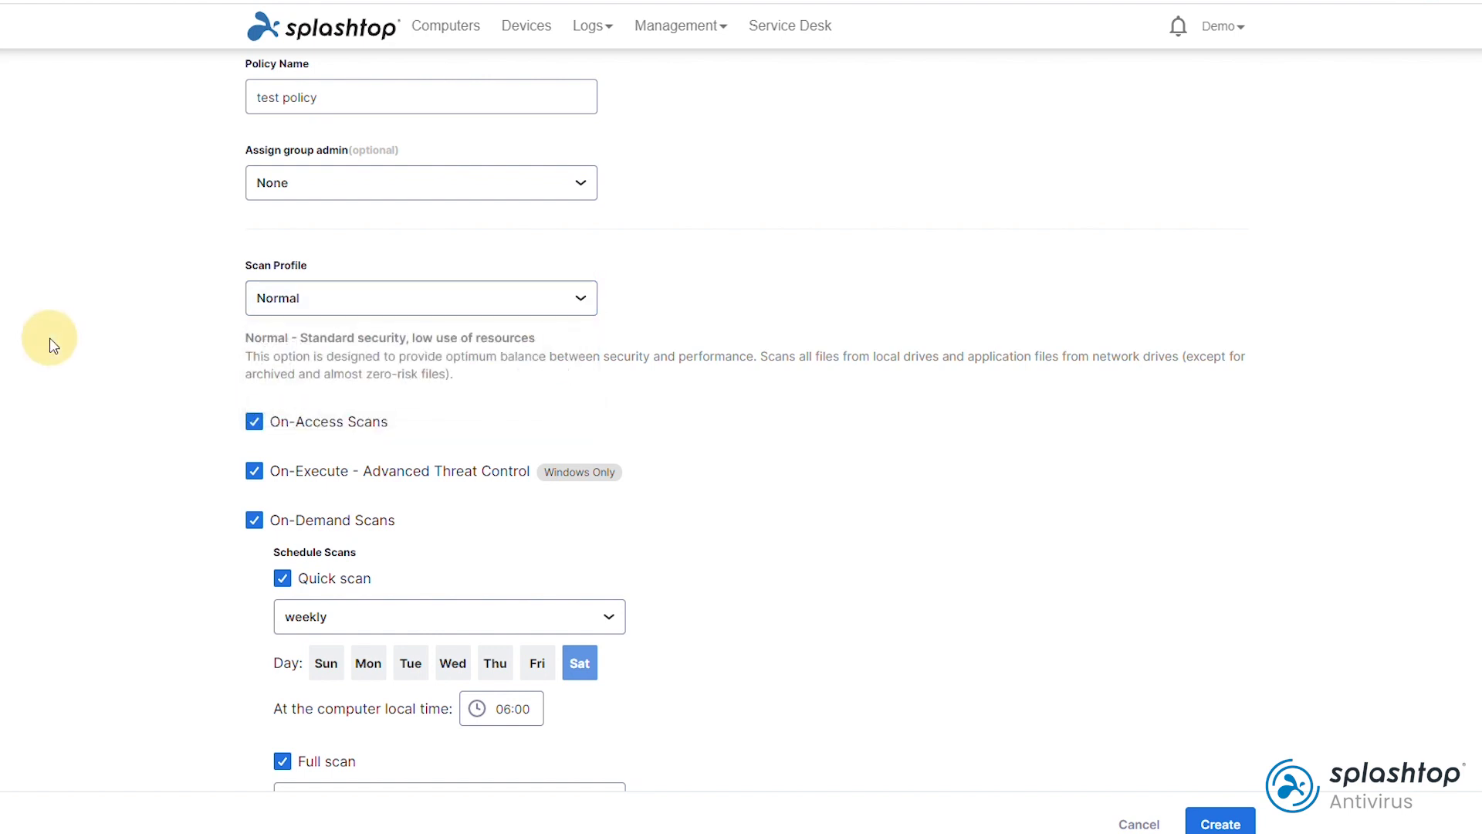
- Set the weekly quick scan to 03:00 and move the weekly full scan to Thursday
{"action": "scroll", "coordinate": [108, 329], "scroll_direction": "down", "scroll_amount": 1}
{"action": "scroll", "coordinate": [107, 329], "scroll_direction": "down", "scroll_amount": 3}
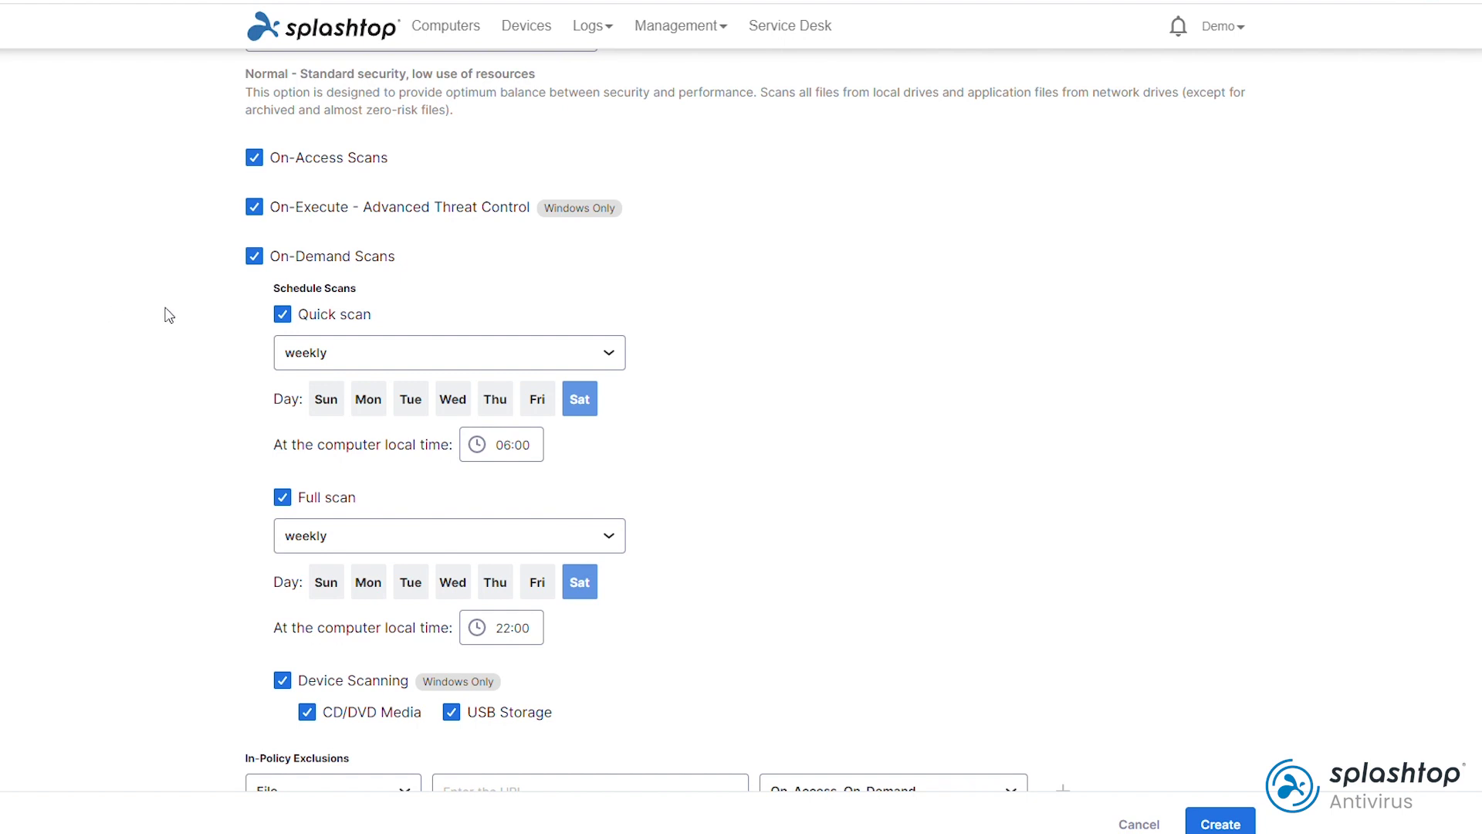
{"action": "left_click", "coordinate": [498, 446]}
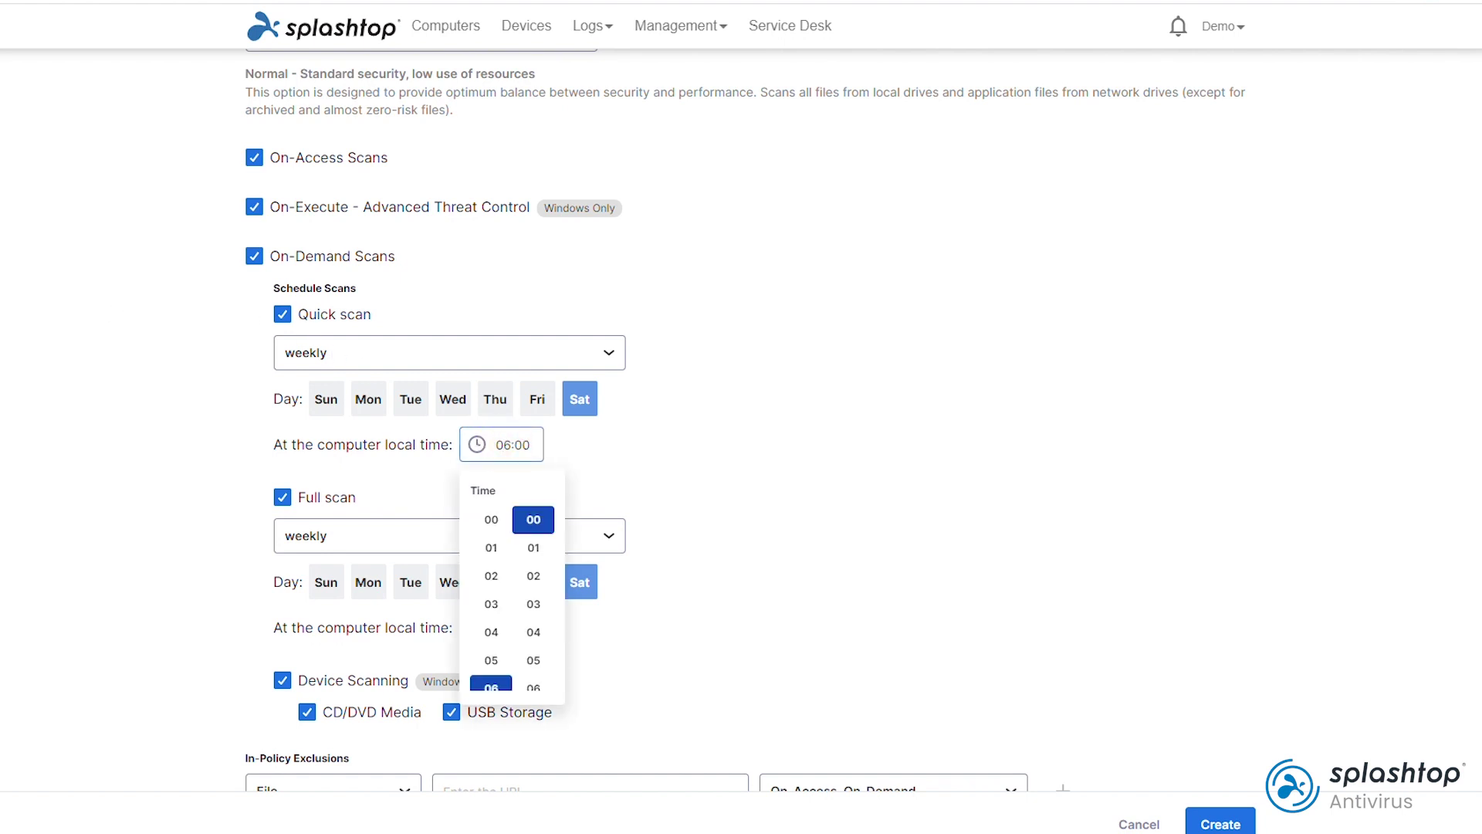
{"action": "left_click", "coordinate": [492, 606]}
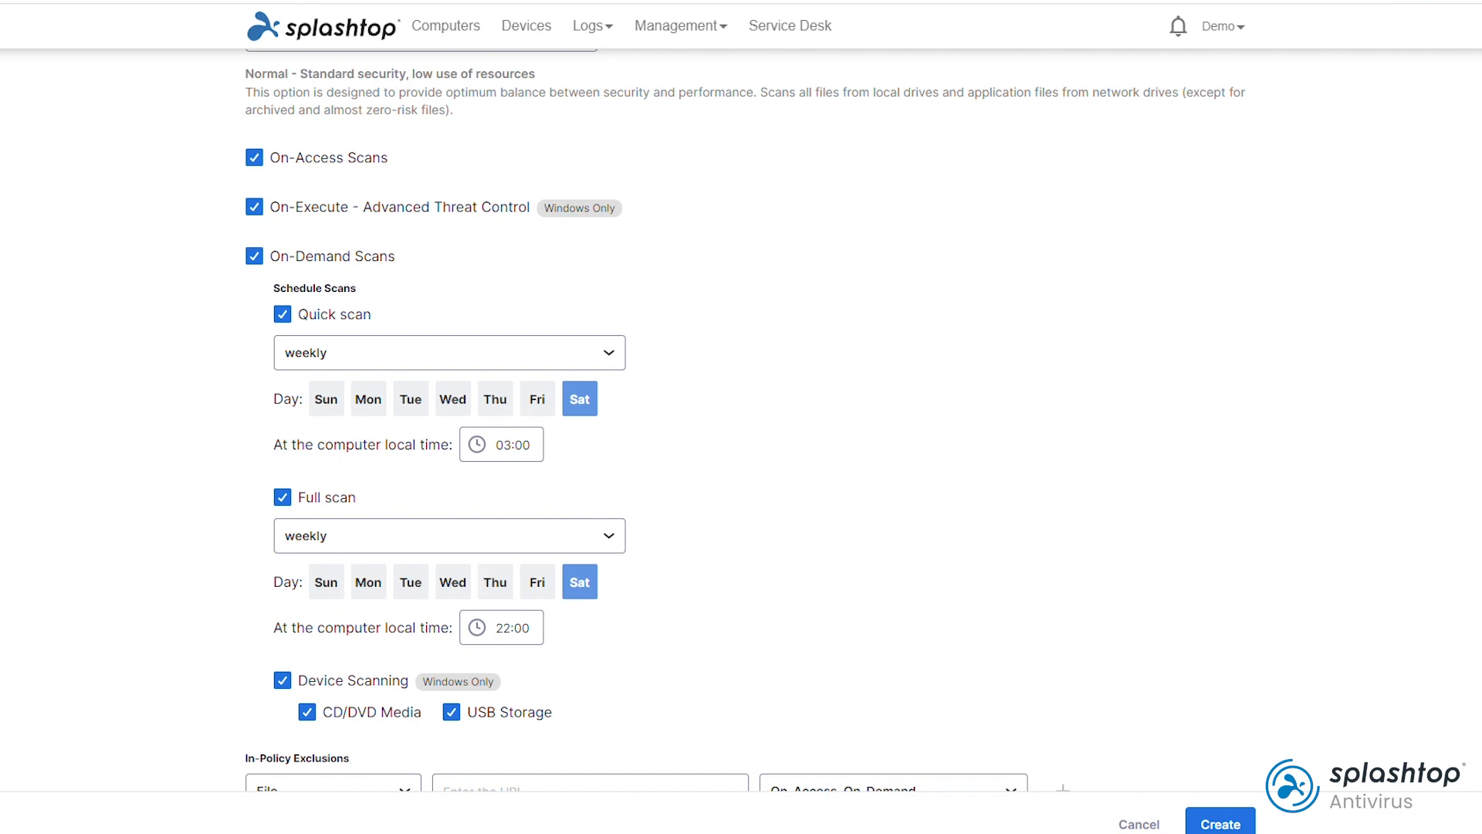
{"action": "left_click", "coordinate": [495, 582]}
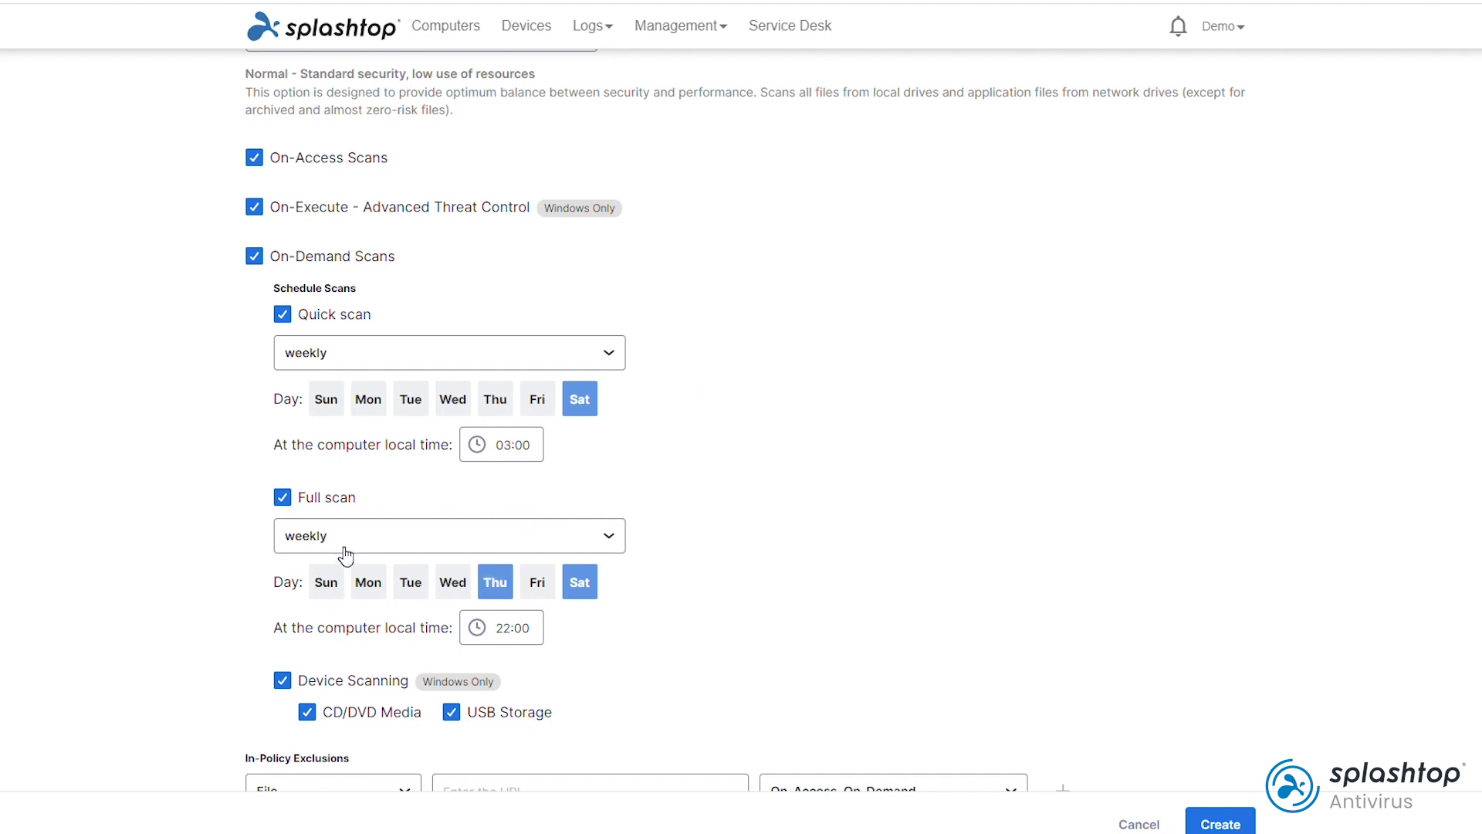
{"action": "left_click", "coordinate": [300, 531]}
{"action": "left_click", "coordinate": [390, 611]}
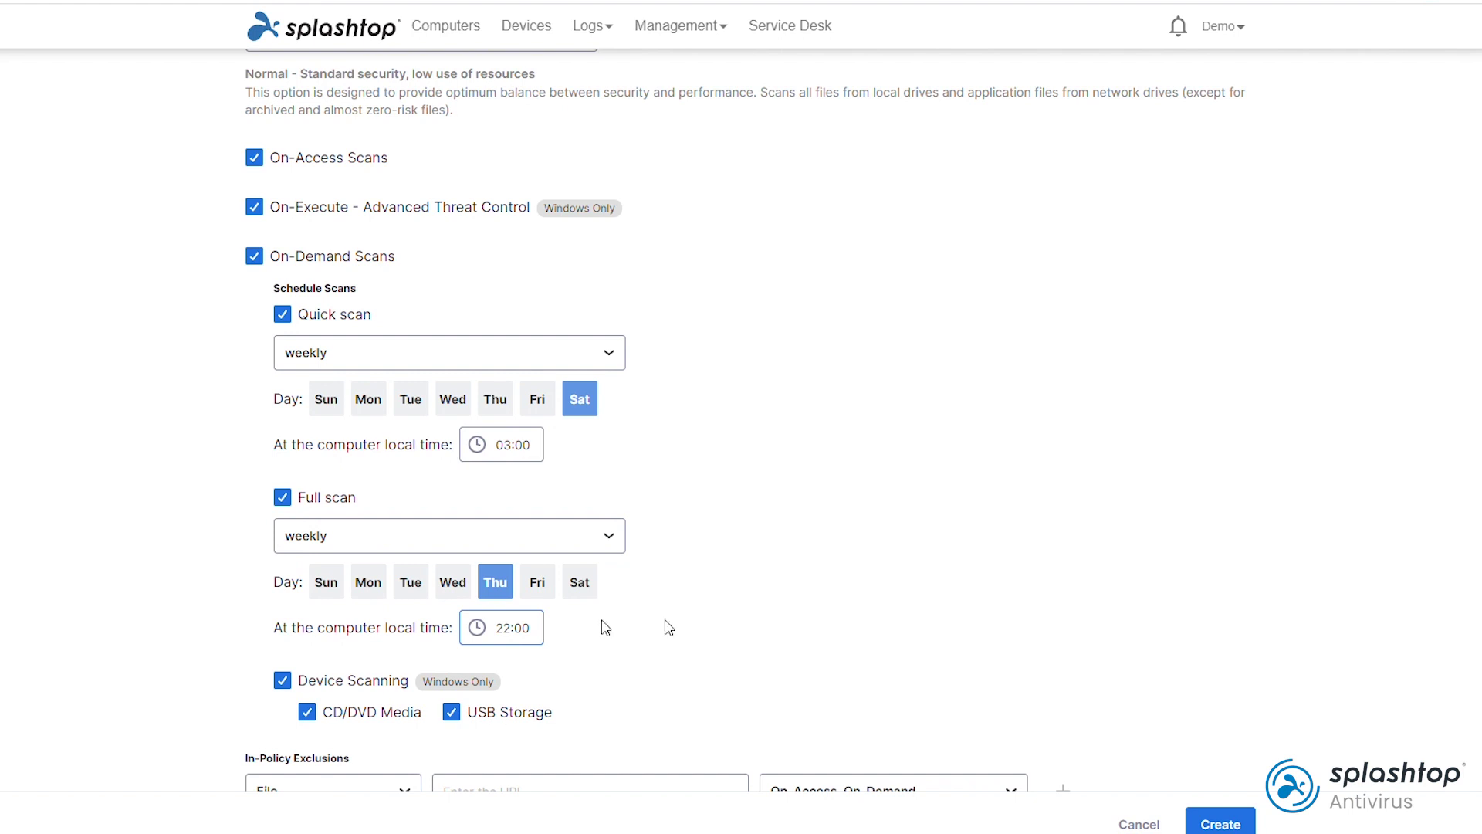
- Review the exclusion settings, keeping File type and the scan mode unchanged
{"action": "scroll", "coordinate": [806, 436], "scroll_direction": "down", "scroll_amount": 5}
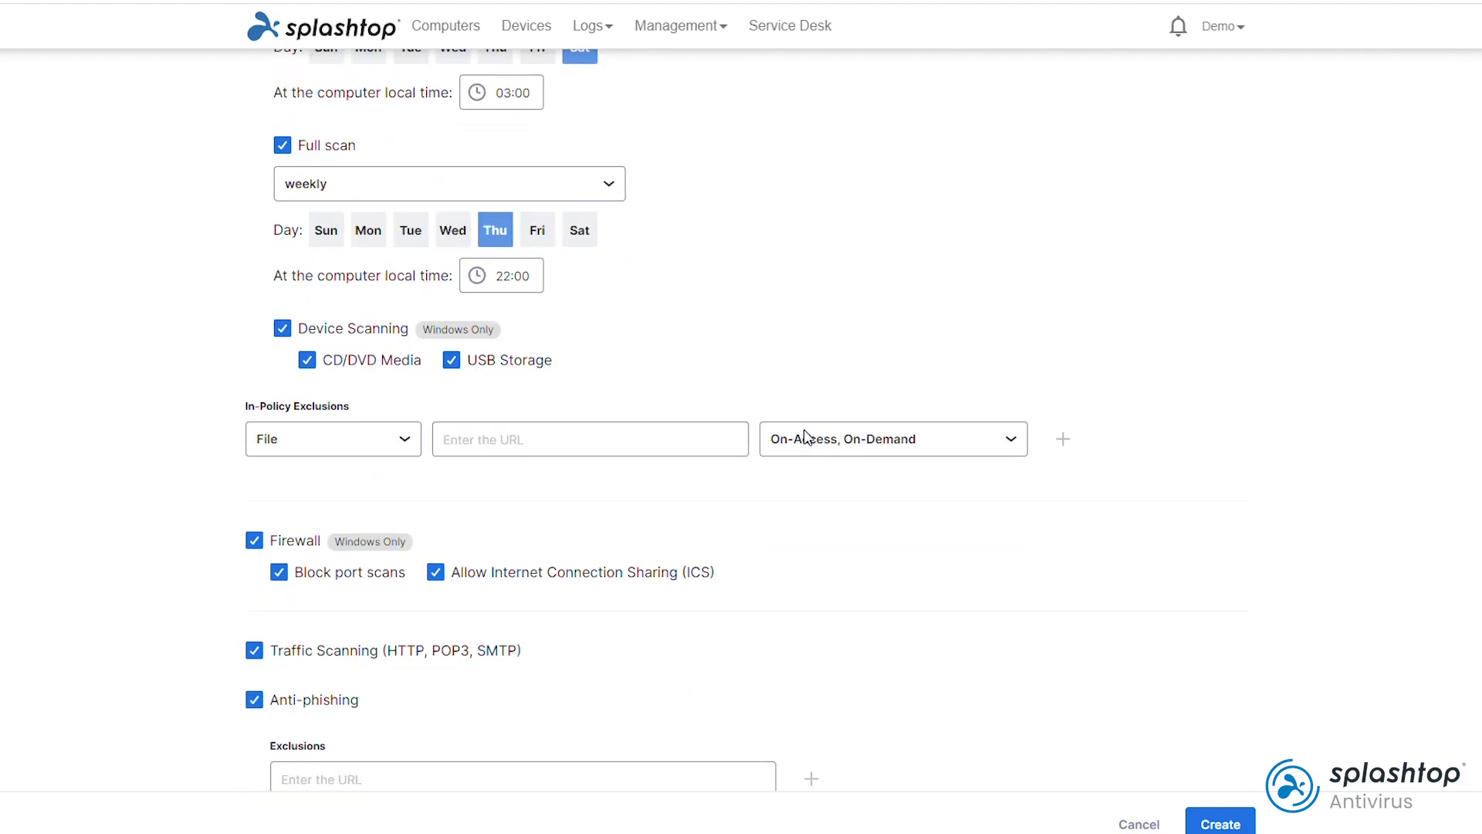
{"action": "left_click", "coordinate": [375, 363]}
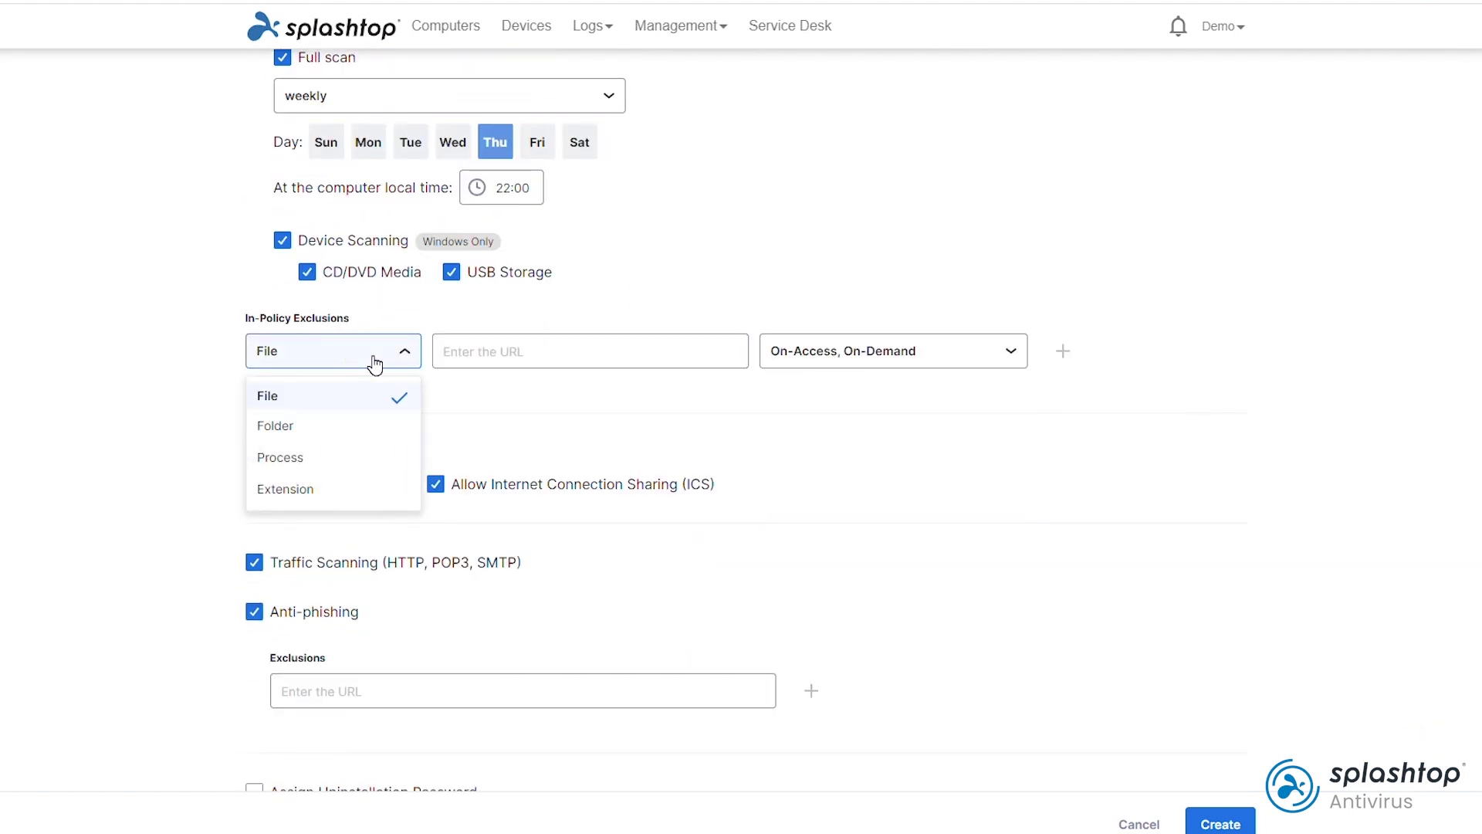
{"action": "left_click", "coordinate": [541, 390]}
{"action": "left_click", "coordinate": [971, 352]}
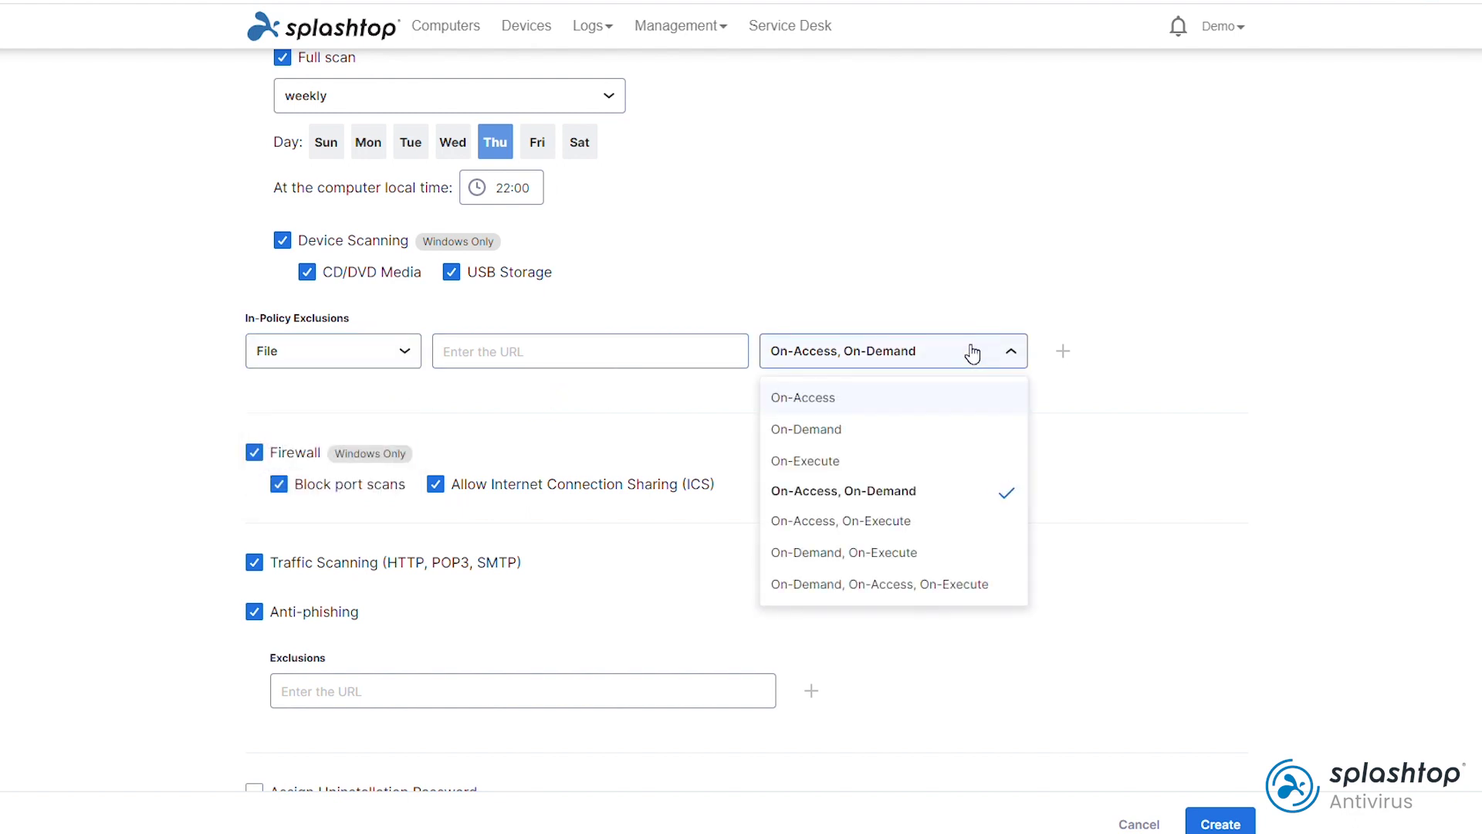
{"action": "left_click", "coordinate": [972, 353]}
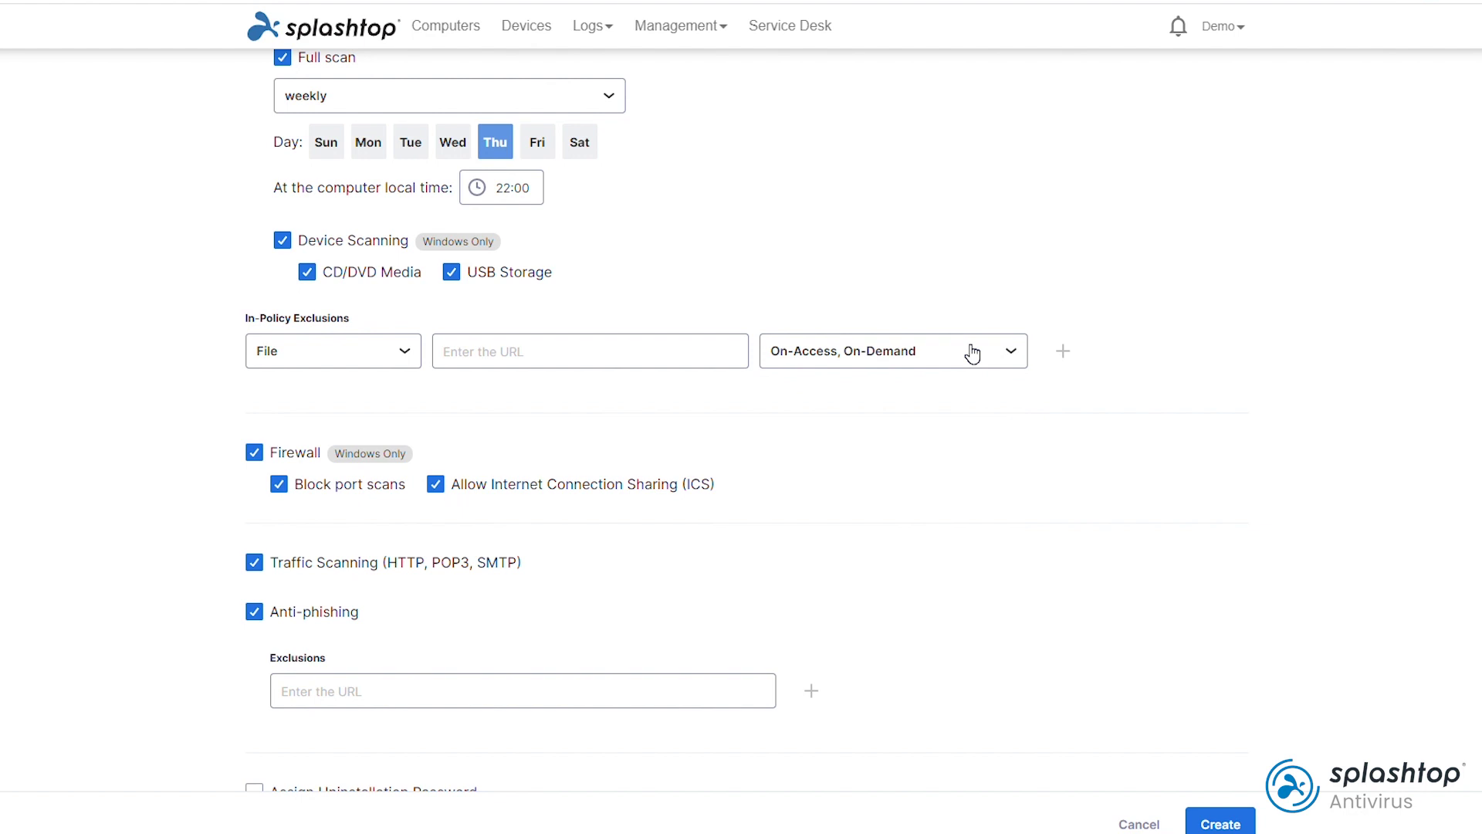
{"action": "scroll", "coordinate": [797, 367], "scroll_direction": "down", "scroll_amount": 3}
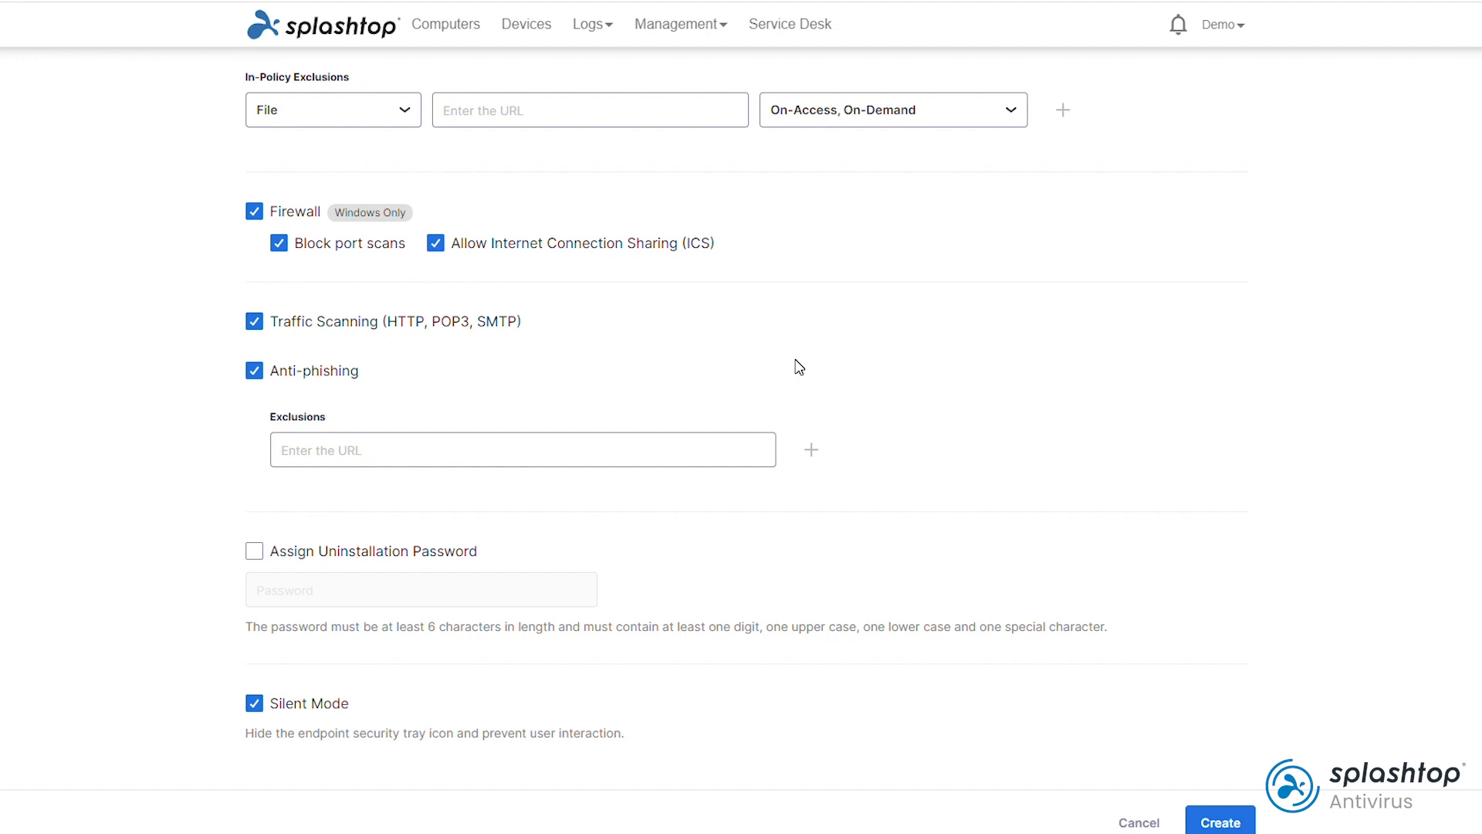
- Save test policy, confirm it as the default policy, and return to Endpoint Security
{"action": "left_click", "coordinate": [1222, 823]}
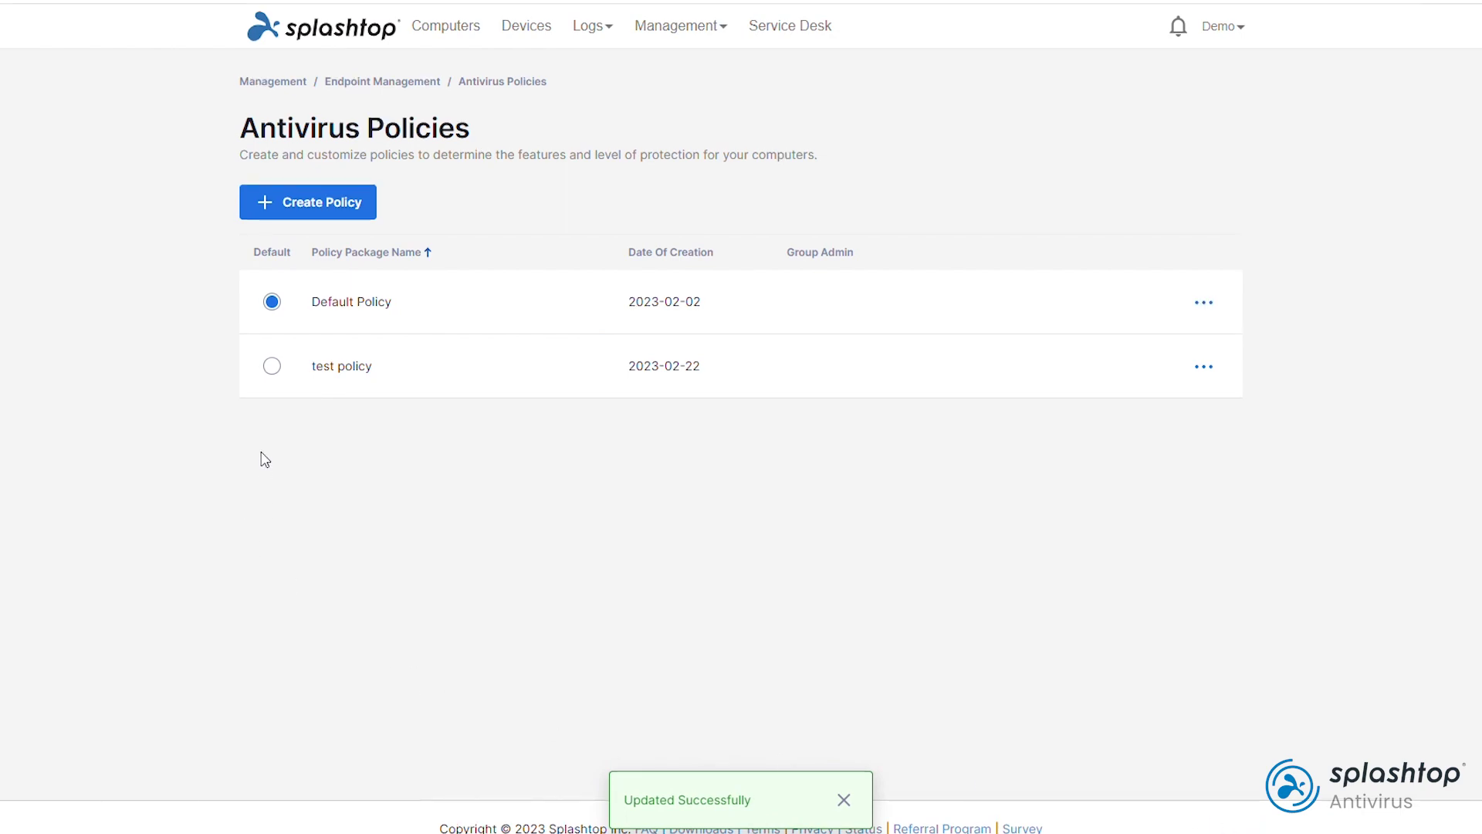
{"action": "left_click", "coordinate": [271, 371]}
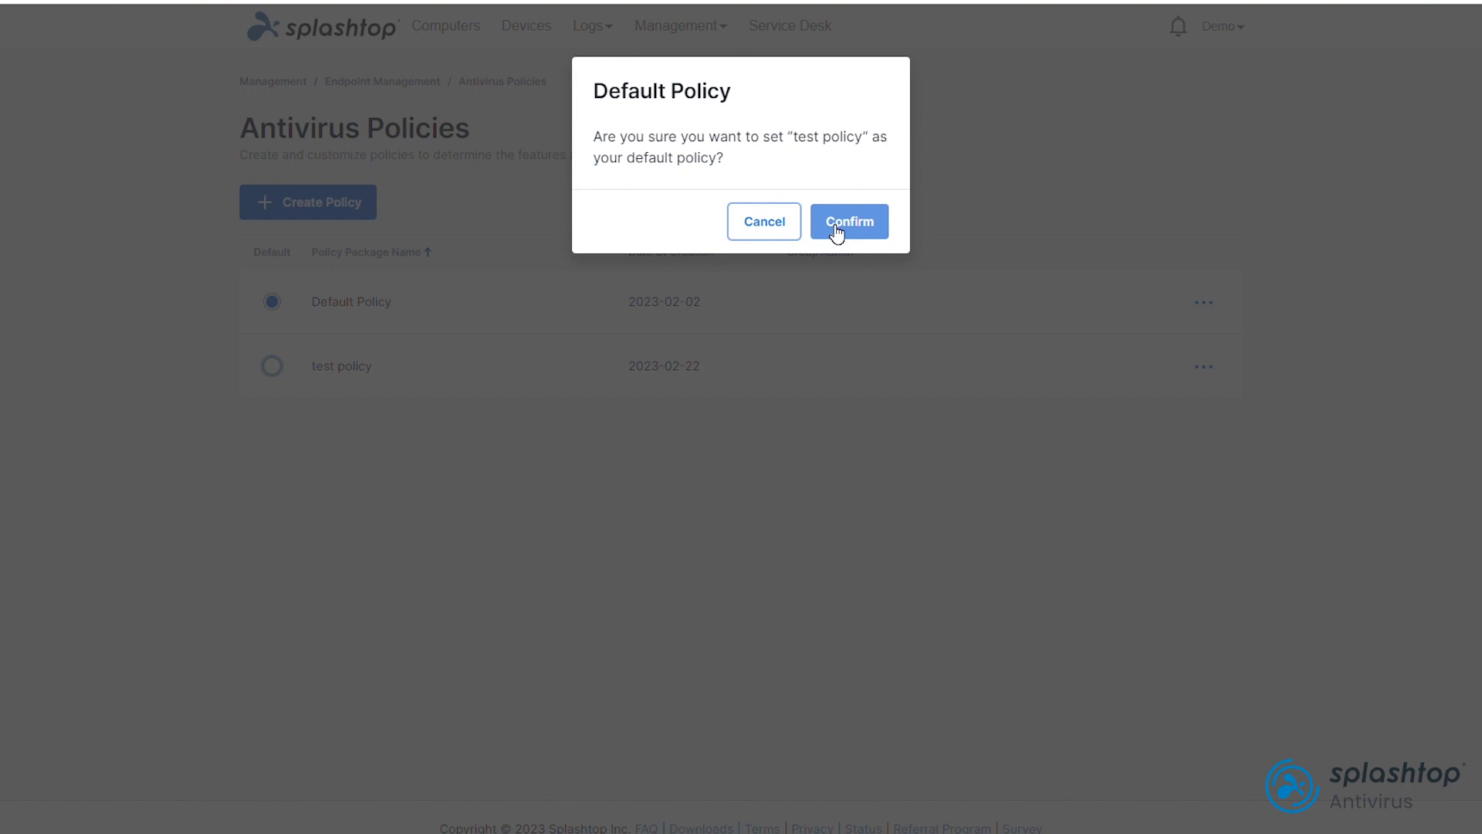
{"action": "left_click", "coordinate": [836, 230]}
{"action": "left_click", "coordinate": [660, 35]}
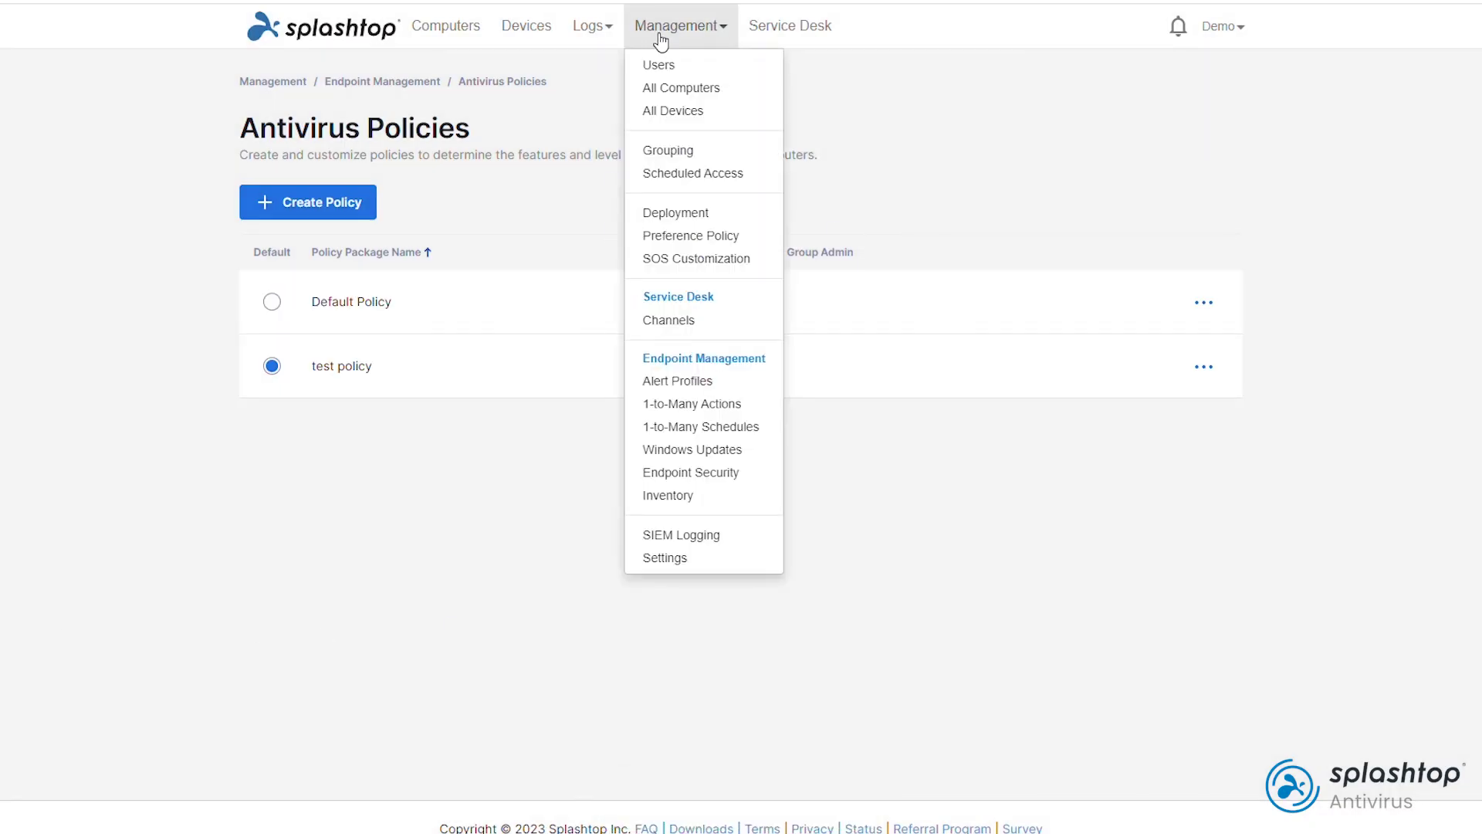
{"action": "left_click", "coordinate": [706, 483]}
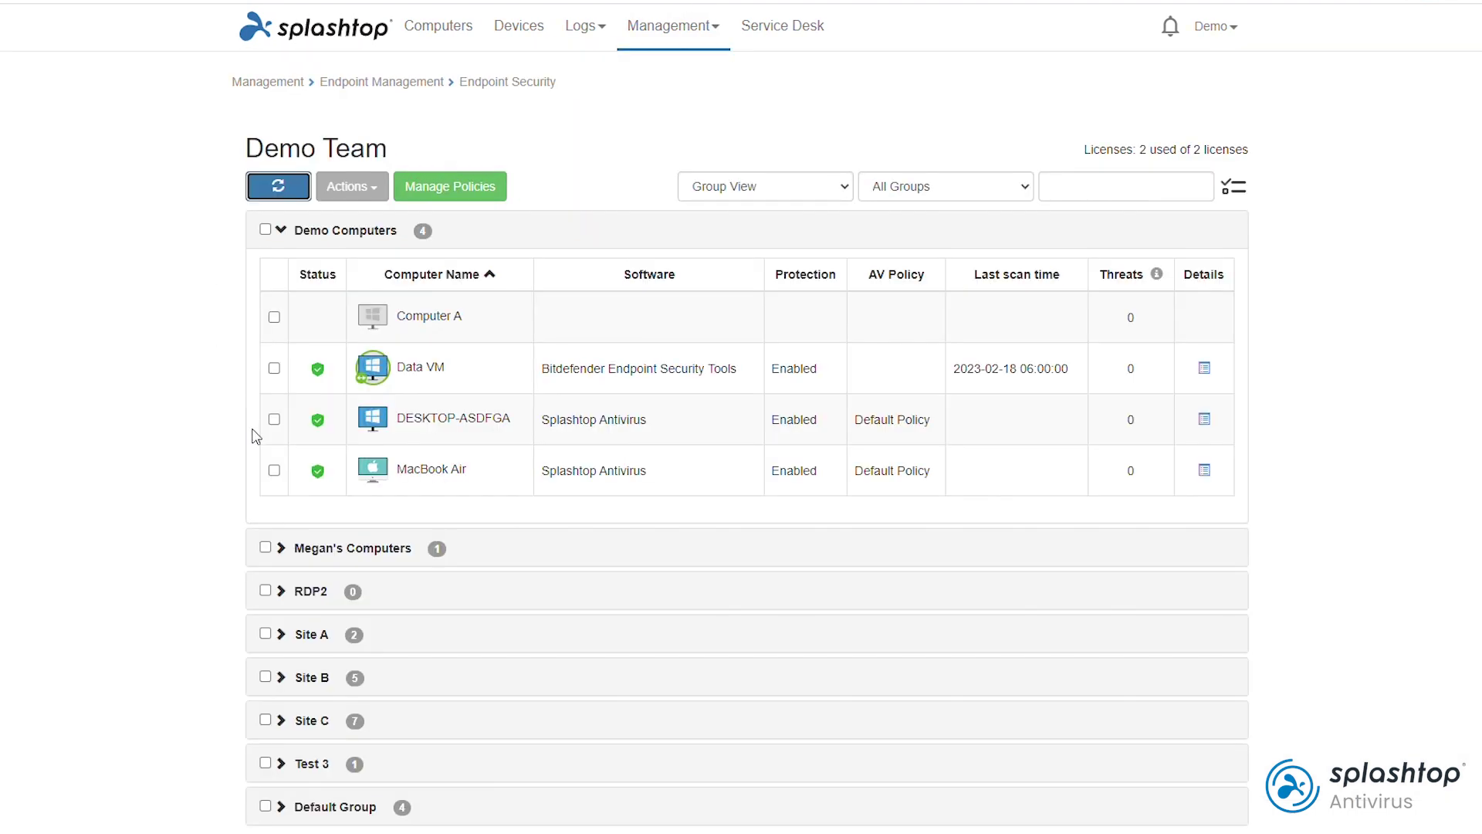
- Assign test policy to DESKTOP-ASDFGA and dismiss the assignment summary
{"action": "left_click", "coordinate": [274, 419]}
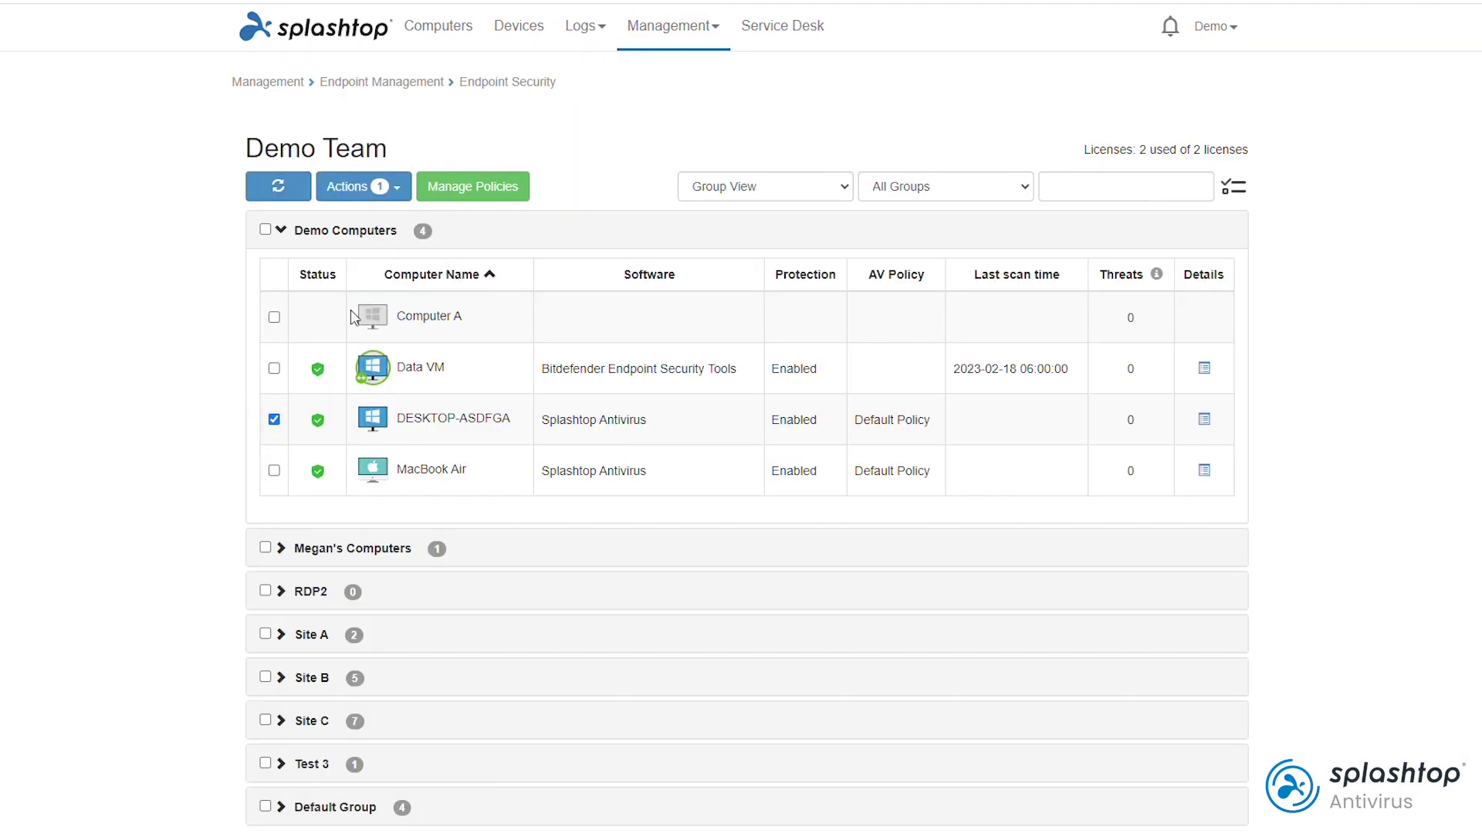
{"action": "left_click", "coordinate": [378, 187]}
{"action": "left_click", "coordinate": [362, 312]}
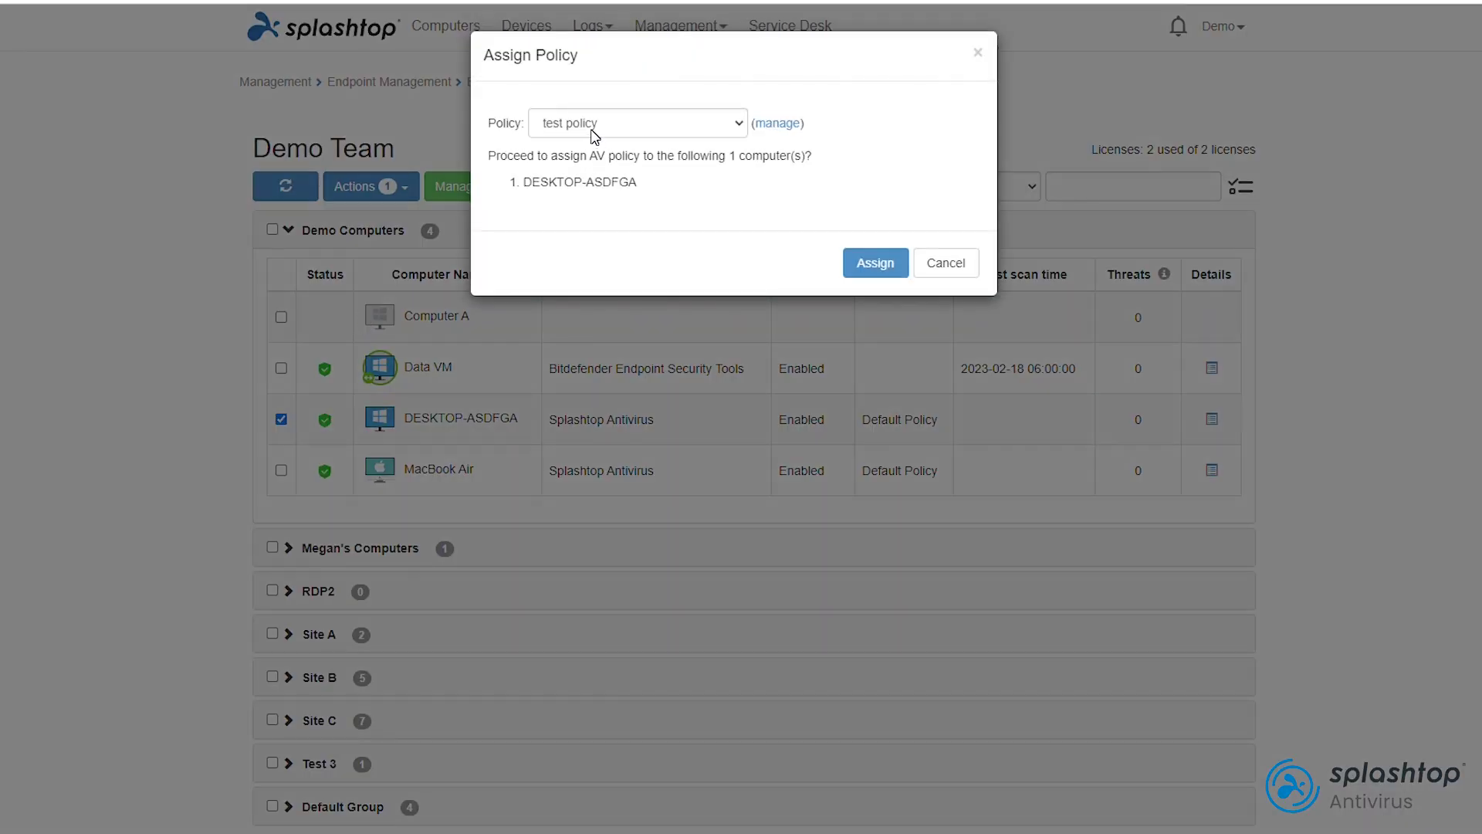
{"action": "left_click", "coordinate": [871, 262]}
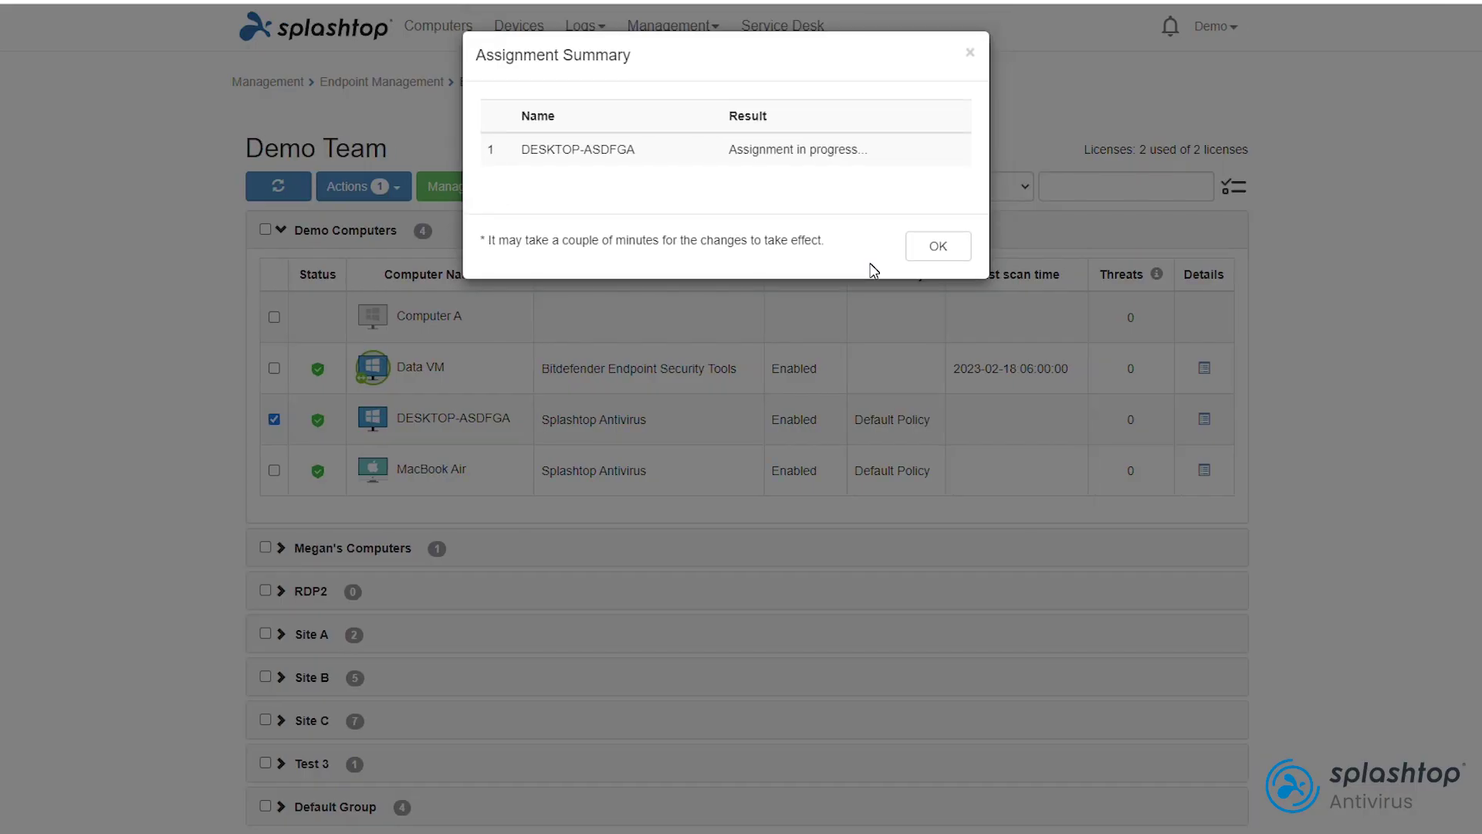
{"action": "left_click", "coordinate": [923, 249]}
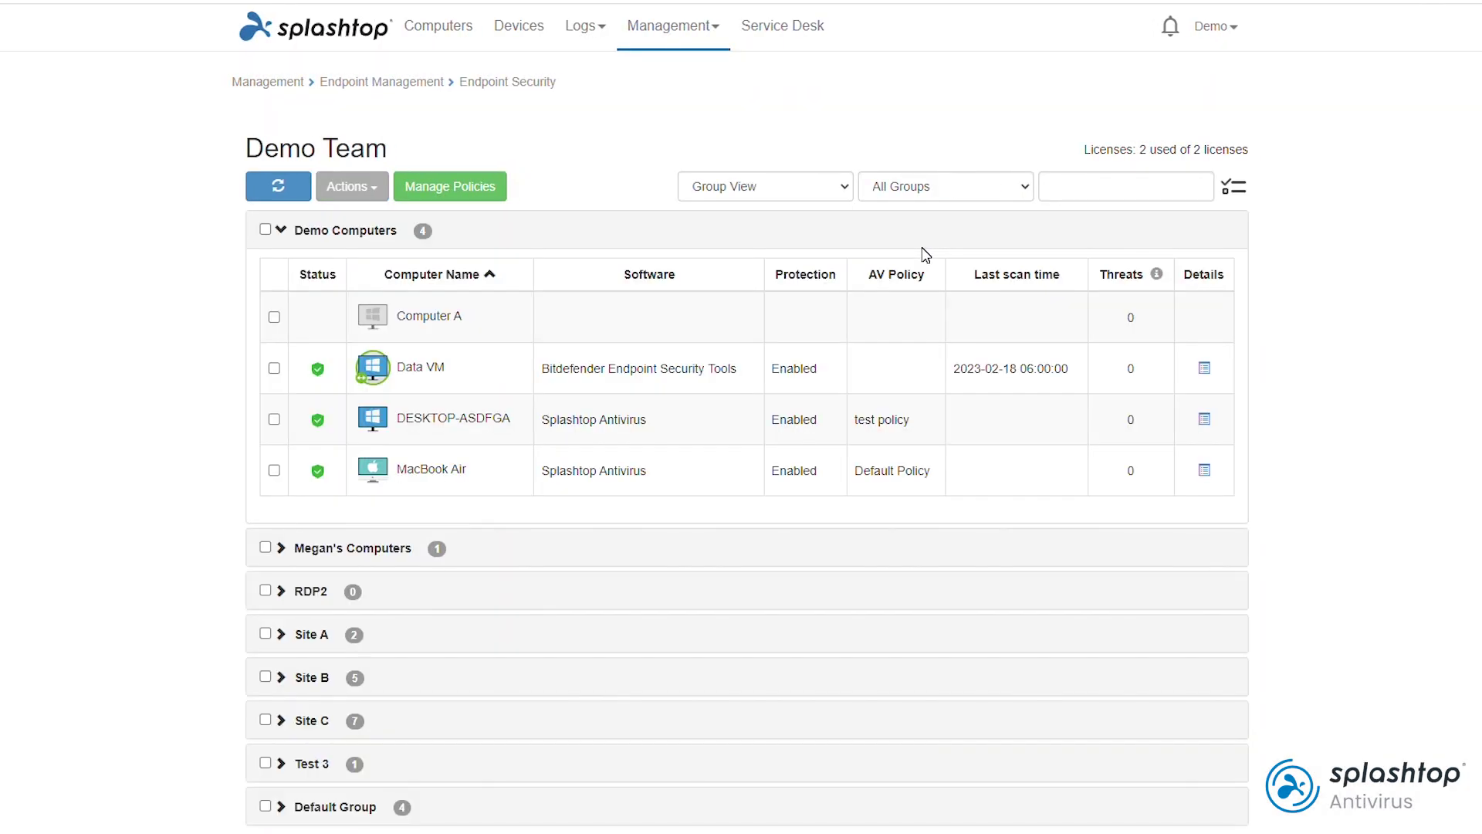
- Select DESKTOP-ASDFGA and MacBook Air together for a scan
{"action": "left_click", "coordinate": [274, 419]}
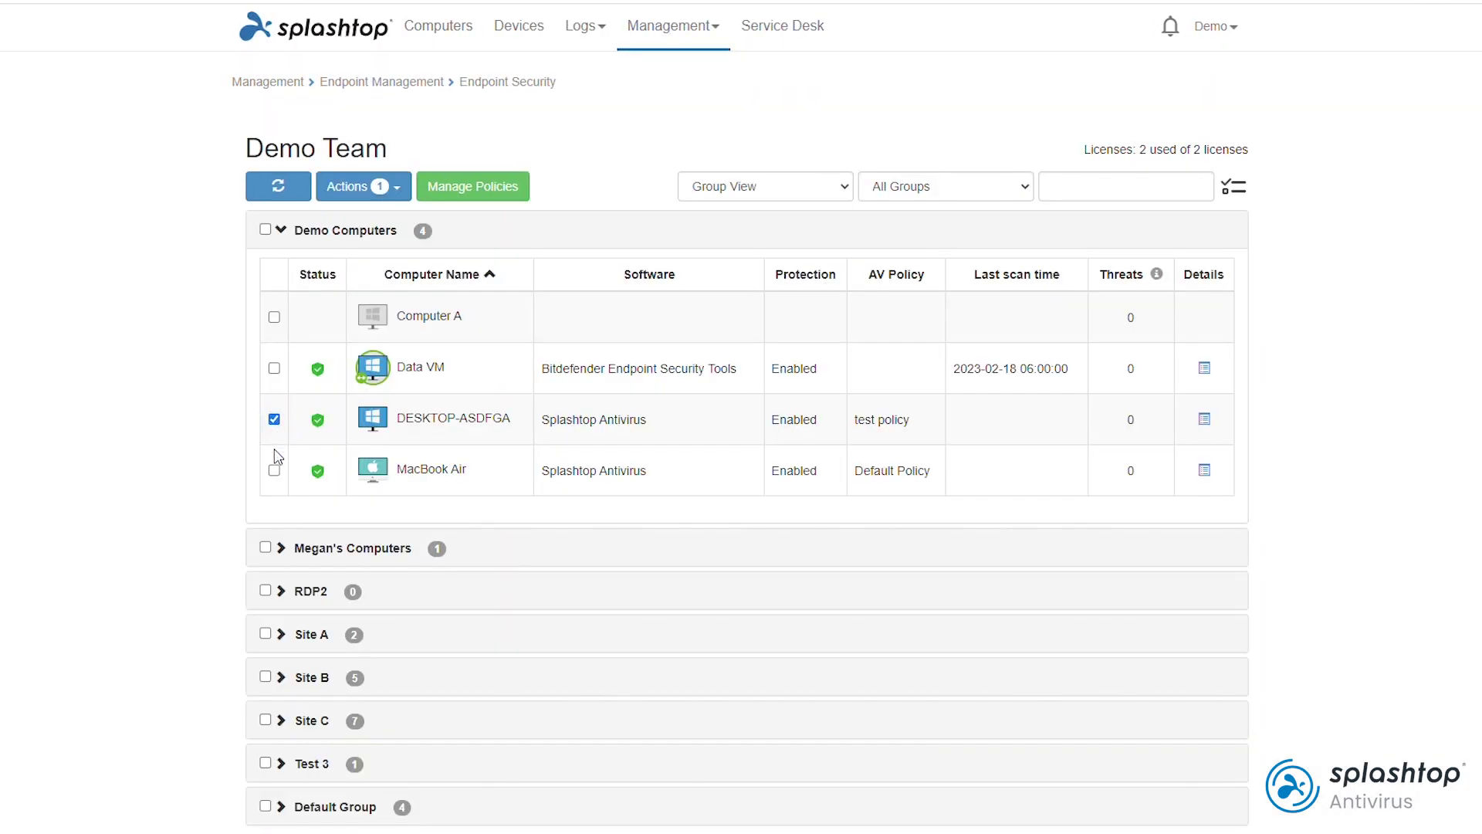
{"action": "left_click", "coordinate": [274, 471]}
{"action": "left_click", "coordinate": [361, 186]}
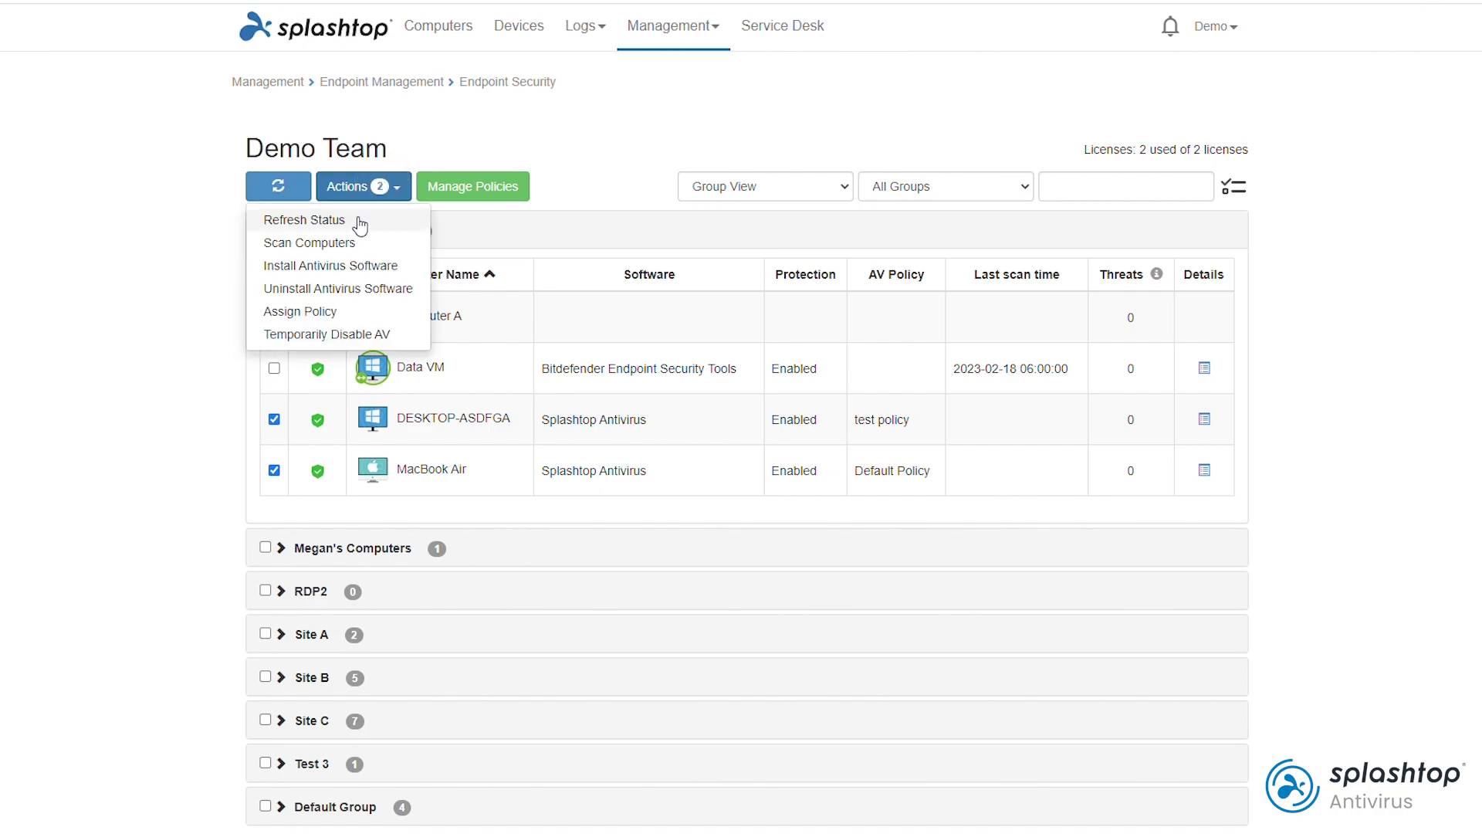
- Run a quick antivirus scan on DESKTOP-ASDFGA and MacBook Air, then close the Scan Summary
{"action": "left_click", "coordinate": [349, 246]}
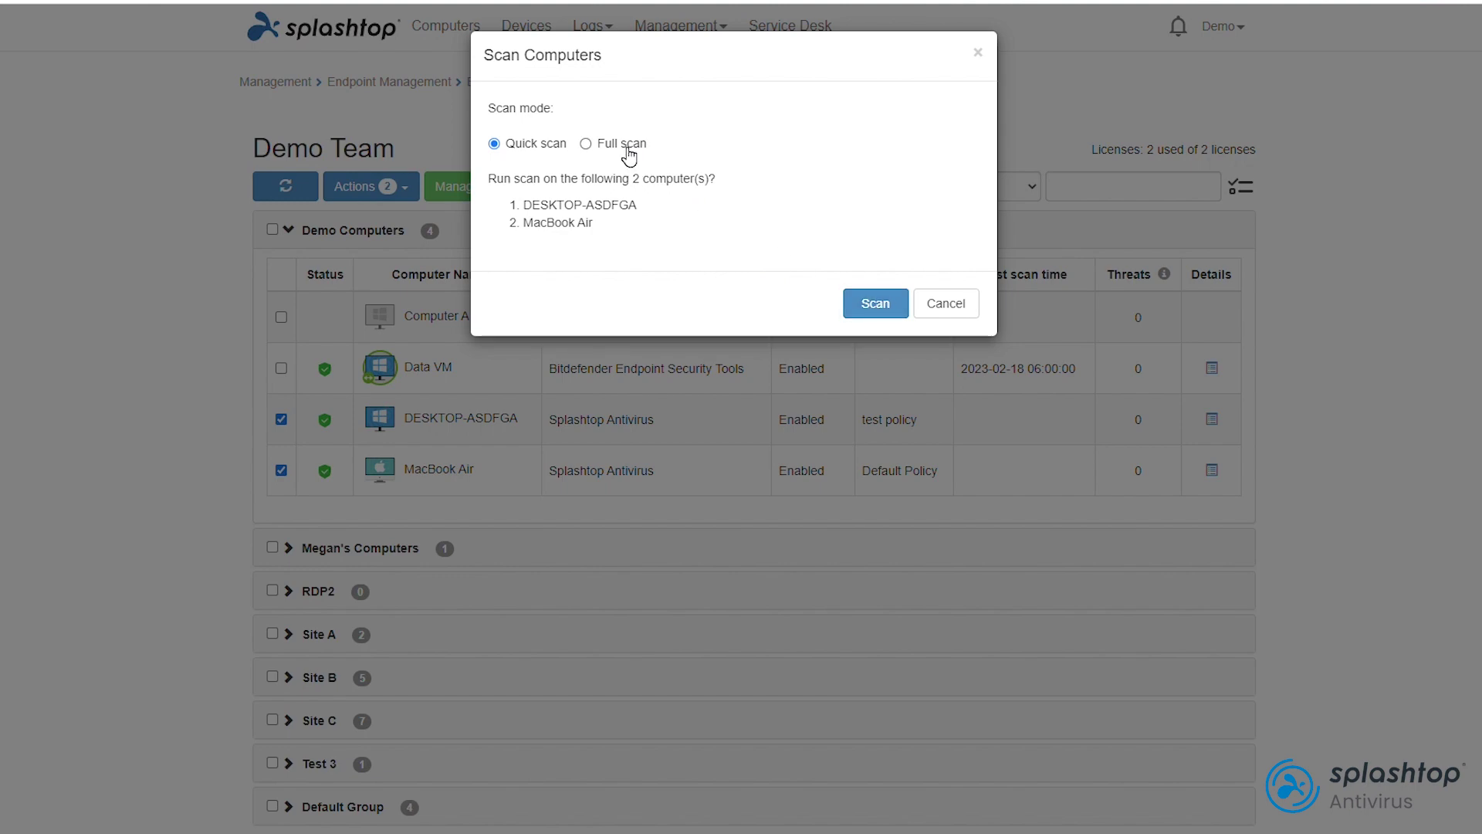
{"action": "left_click", "coordinate": [873, 317]}
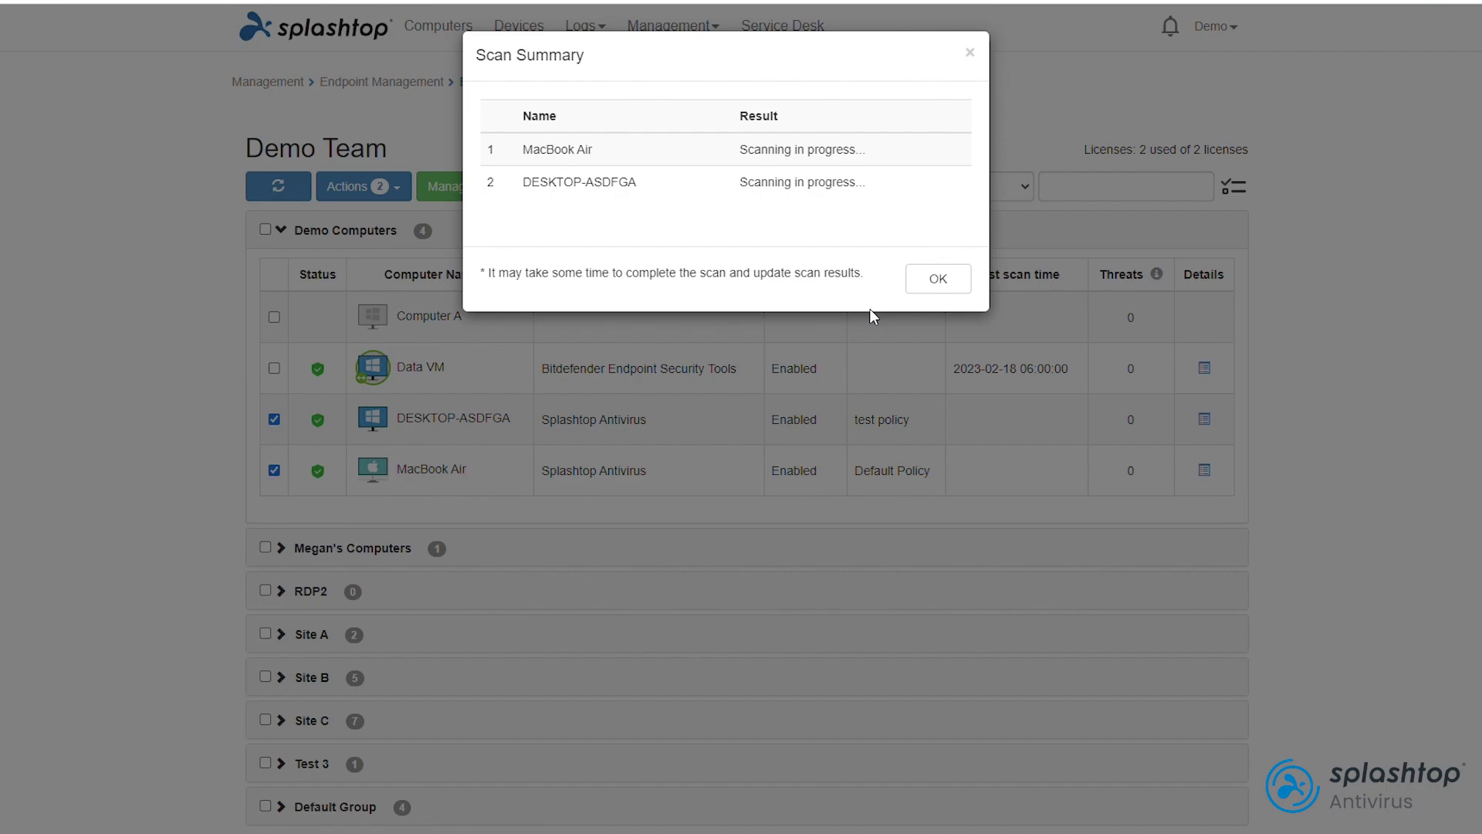
{"action": "left_click", "coordinate": [923, 287]}
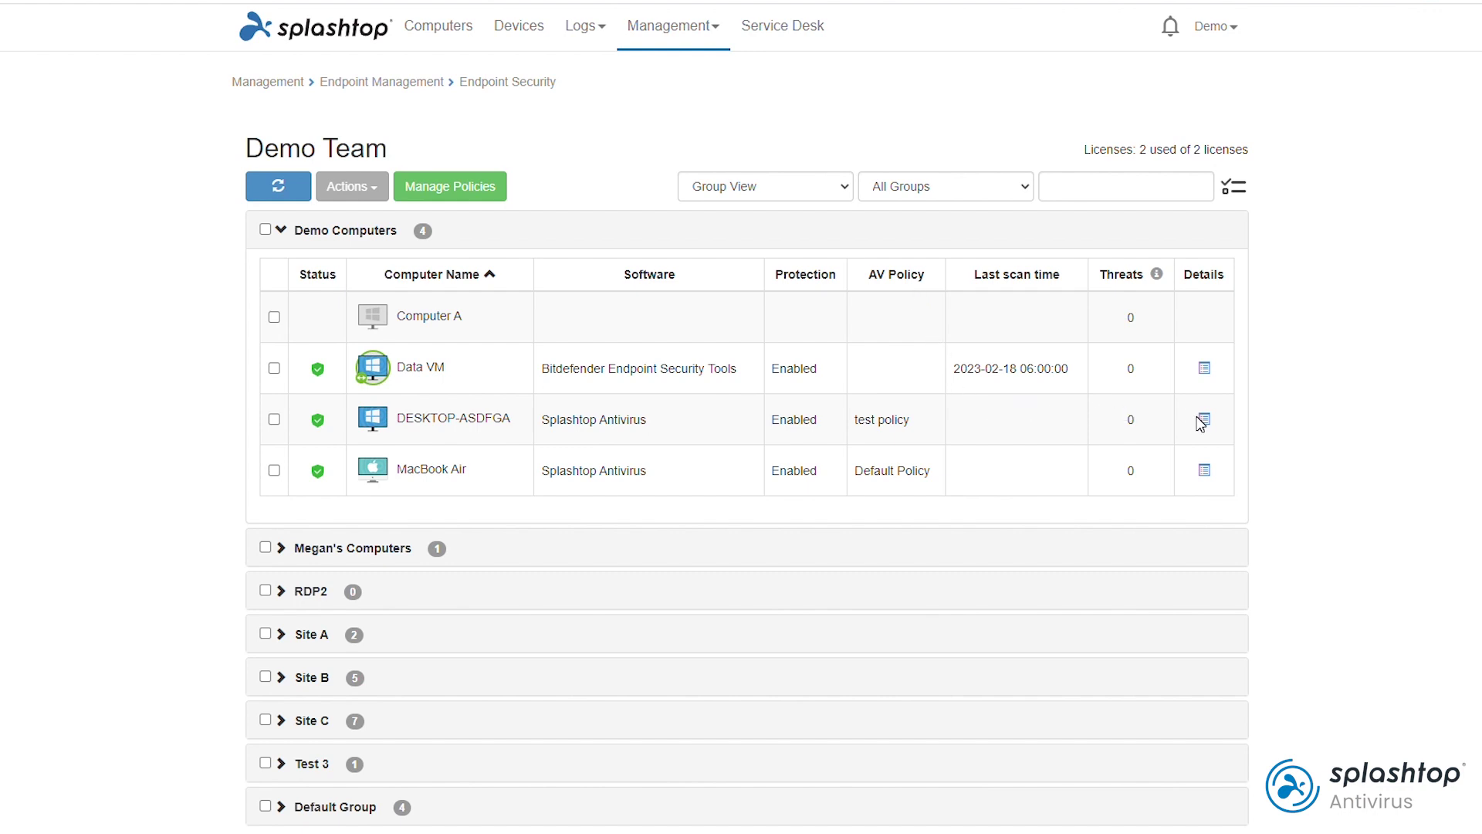
- Check MacBook Air's Antivirus scan results, then go back to the Endpoint Security list
{"action": "left_click", "coordinate": [1204, 471]}
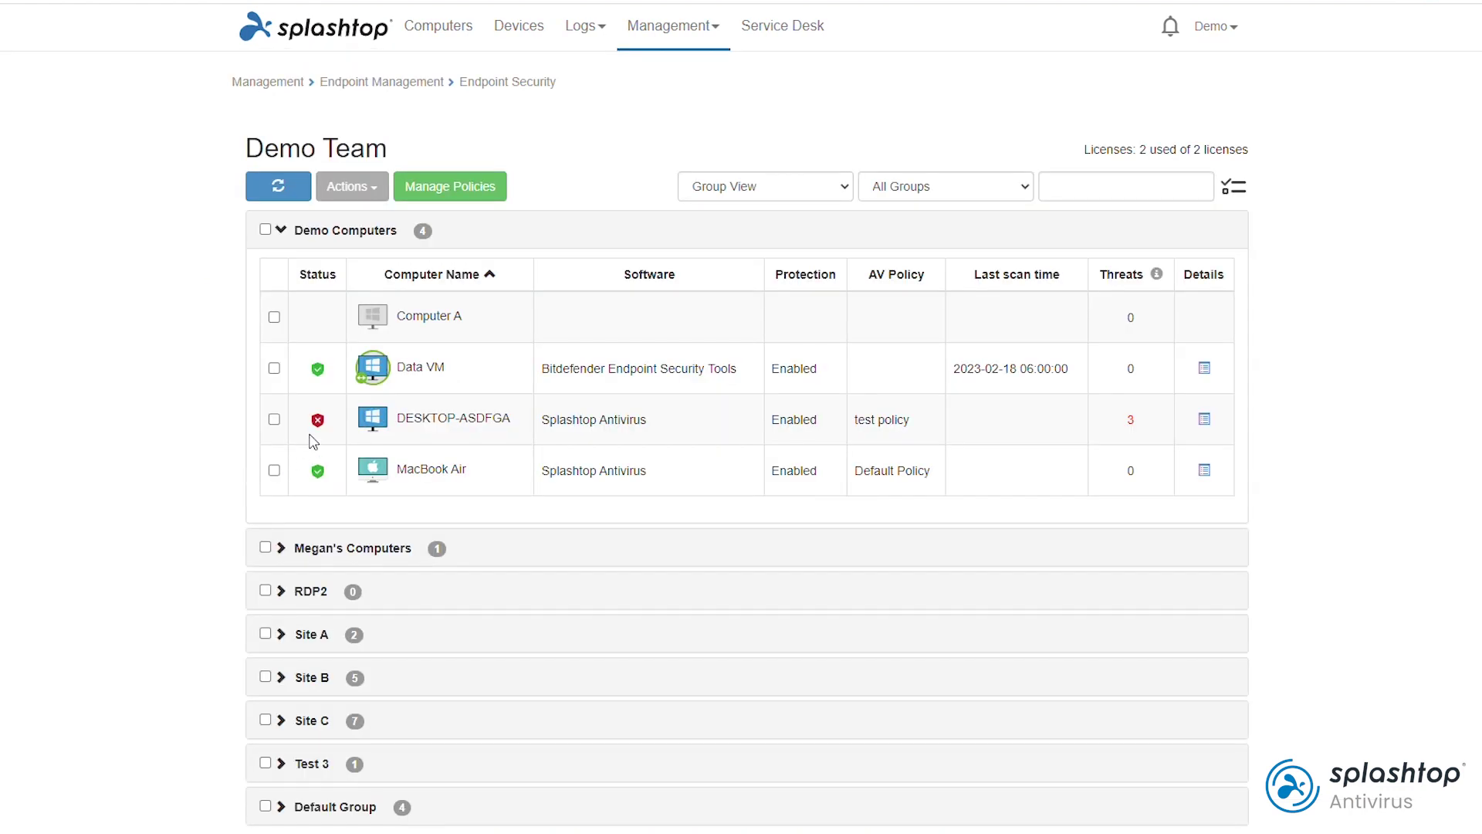
{"action": "mouse_move", "coordinate": [320, 425]}
- Open DESKTOP-ASDFGA's threat details and load its reported threats
{"action": "left_click", "coordinate": [1132, 425]}
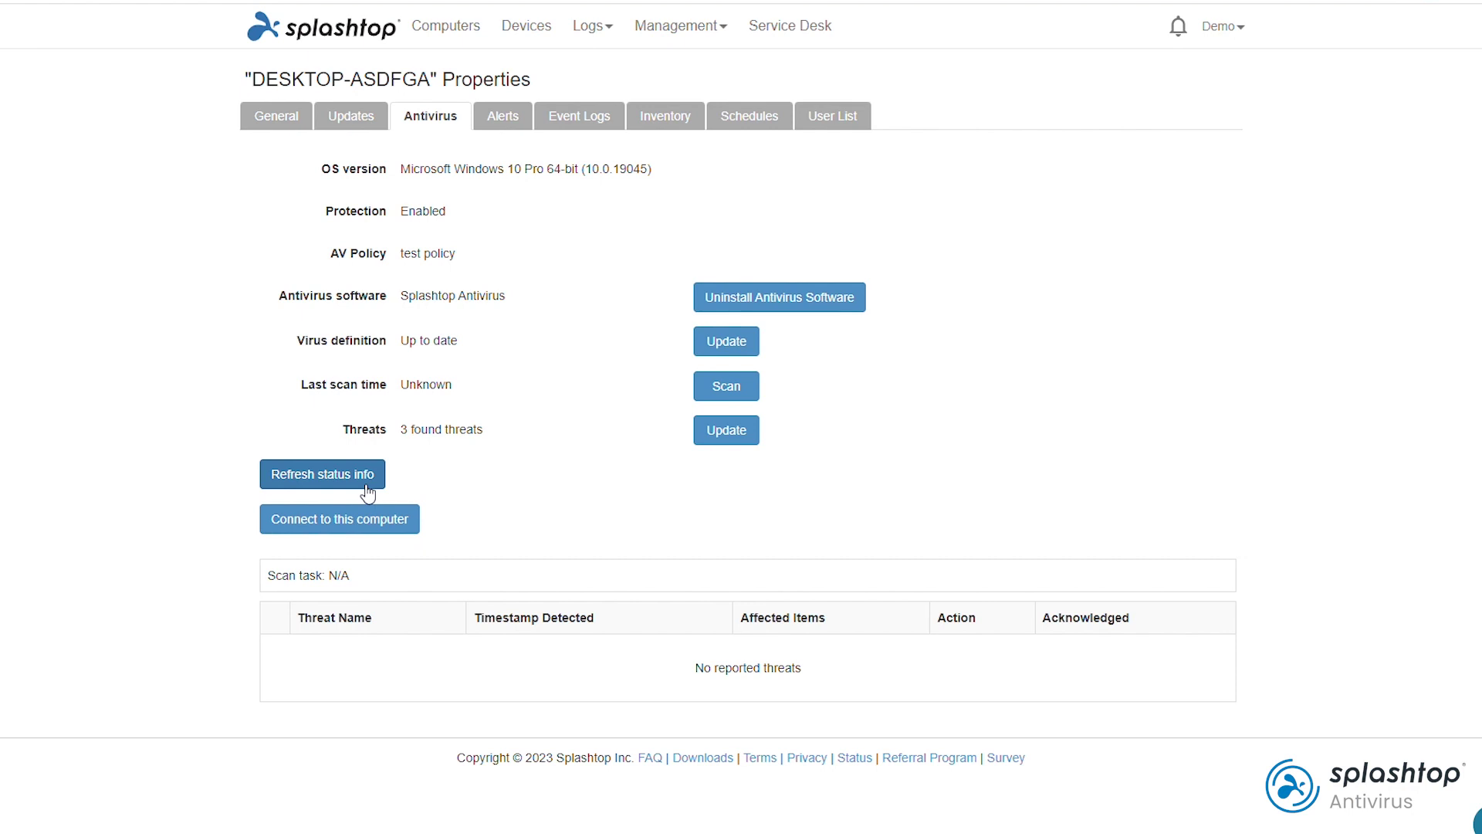
{"action": "left_click", "coordinate": [721, 431]}
{"action": "left_click", "coordinate": [869, 193]}
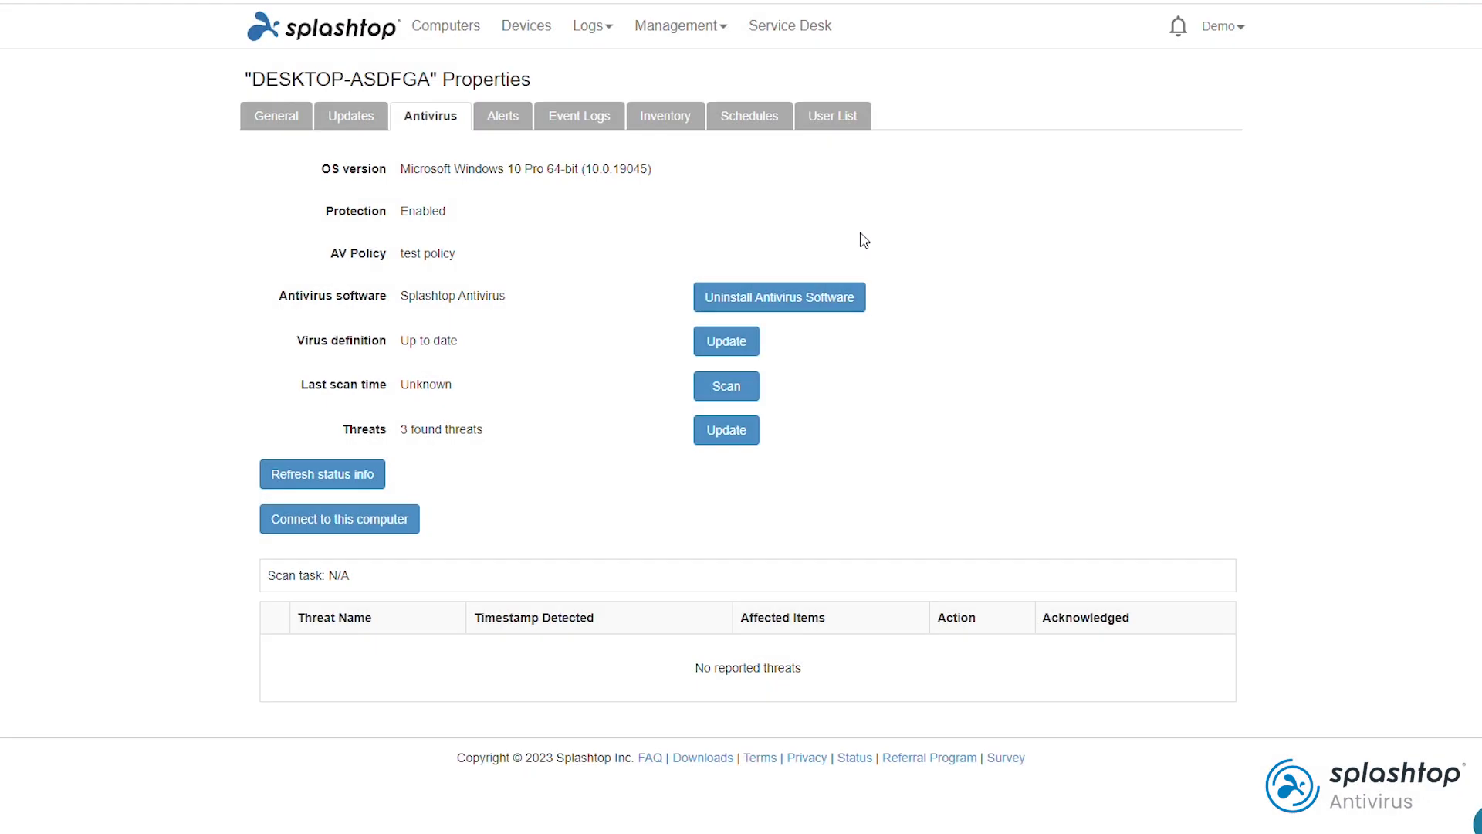
{"action": "scroll", "coordinate": [490, 193], "scroll_direction": "down", "scroll_amount": 1}
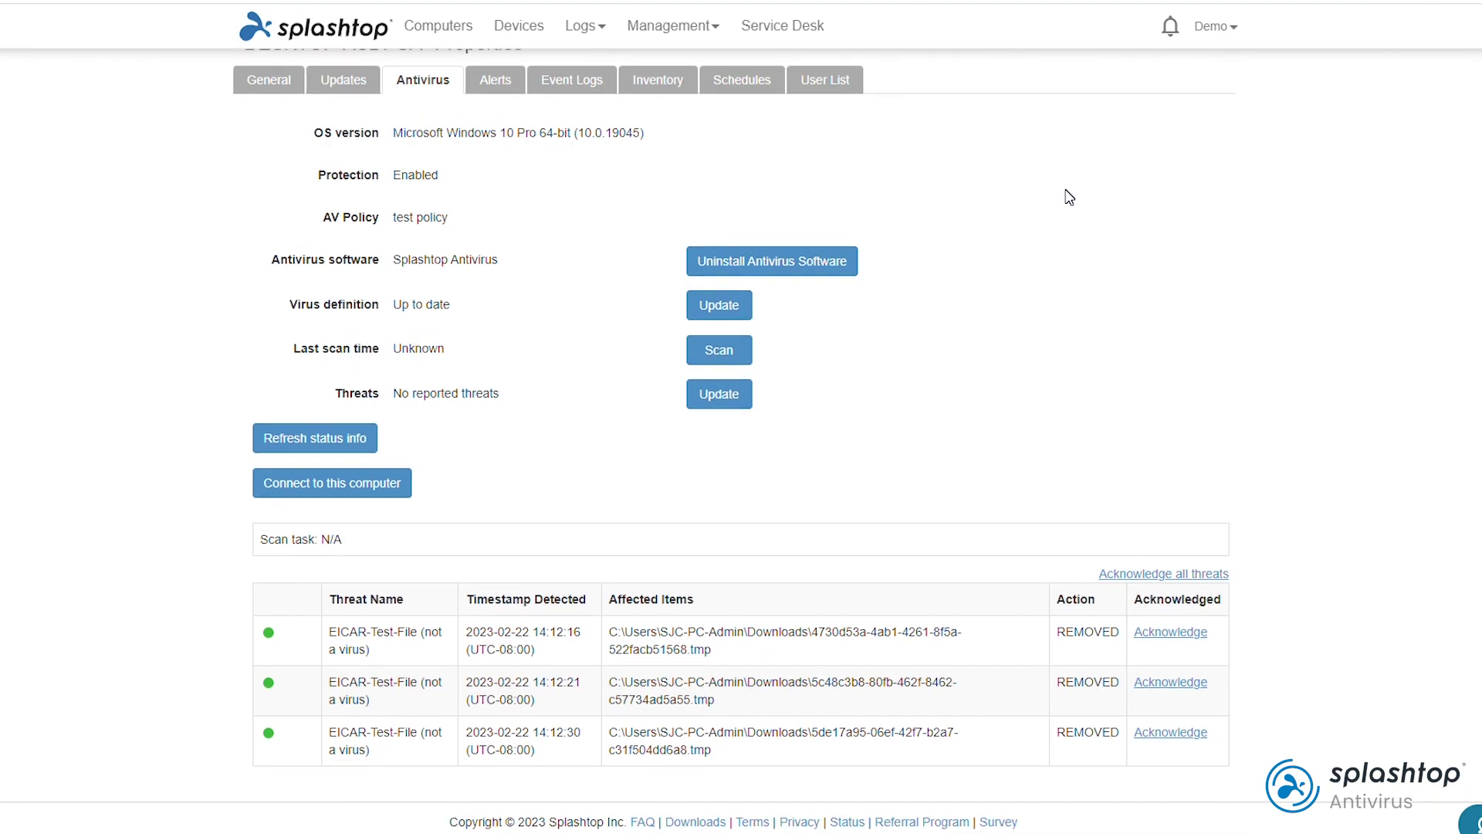
- Acknowledge the first EICAR test threat, then acknowledge all remaining threats
{"action": "left_click", "coordinate": [1170, 632]}
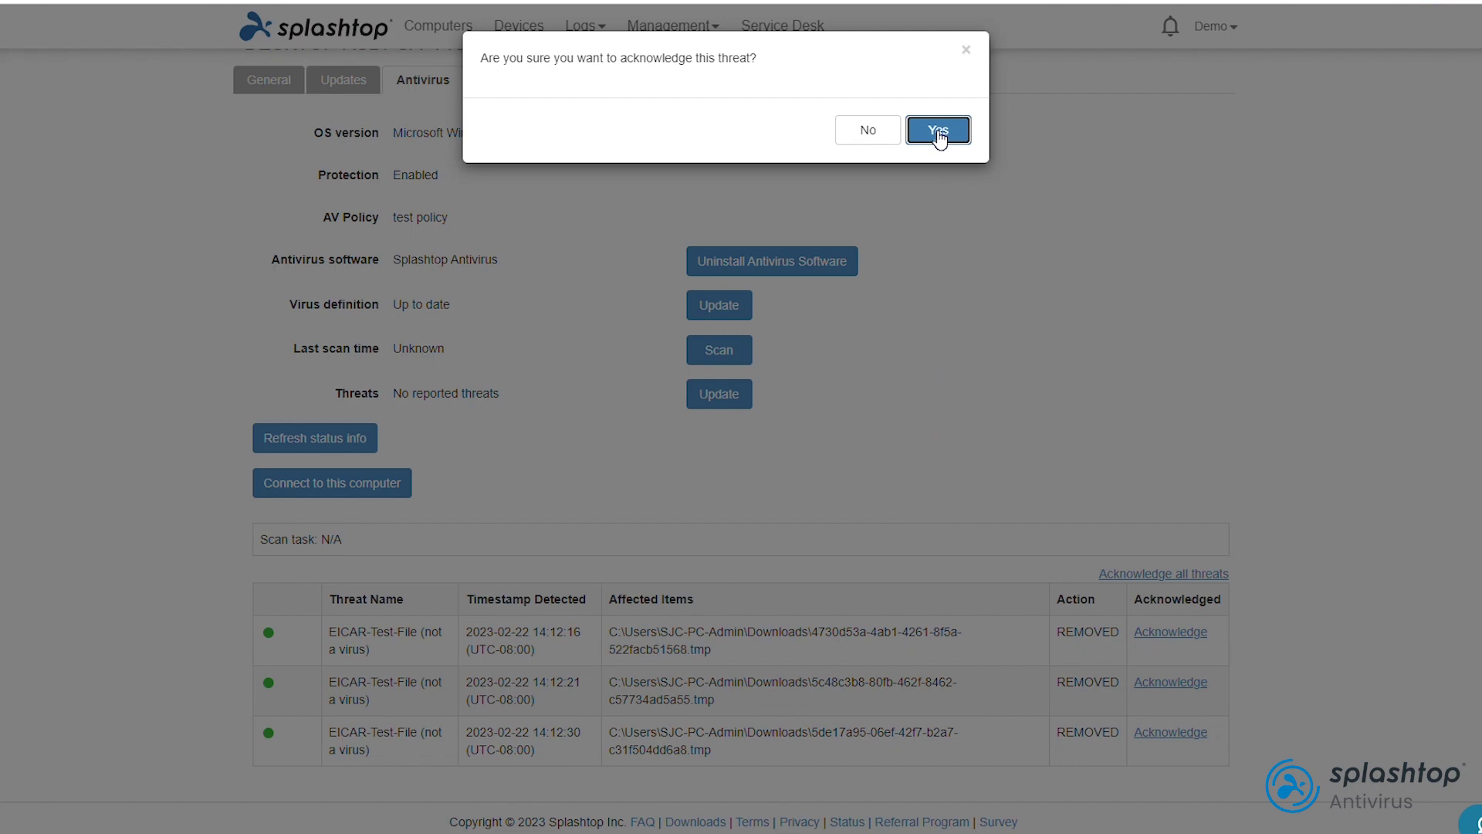
{"action": "left_click", "coordinate": [939, 133]}
{"action": "left_click", "coordinate": [938, 132]}
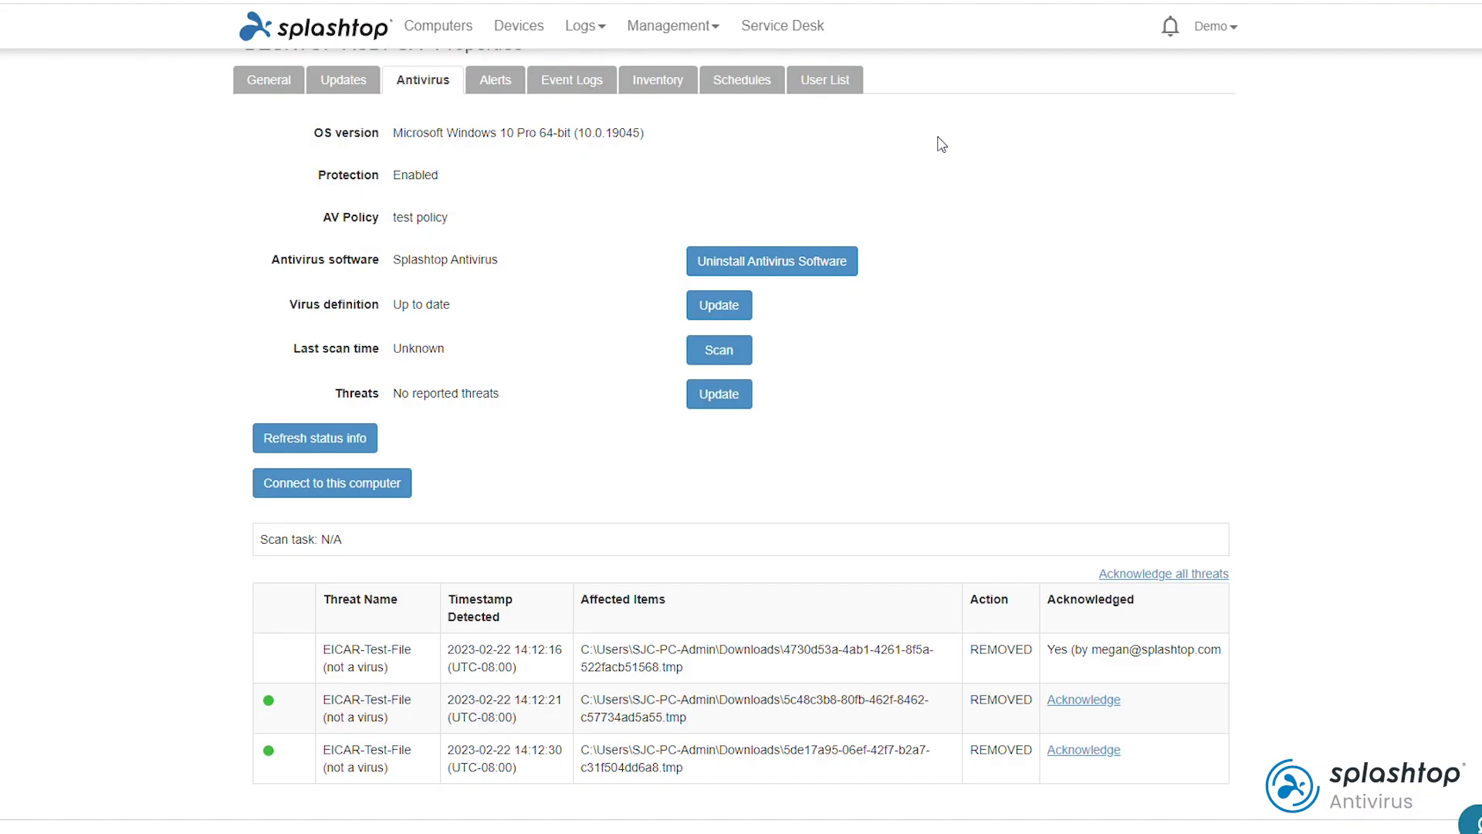
{"action": "left_click", "coordinate": [1169, 580]}
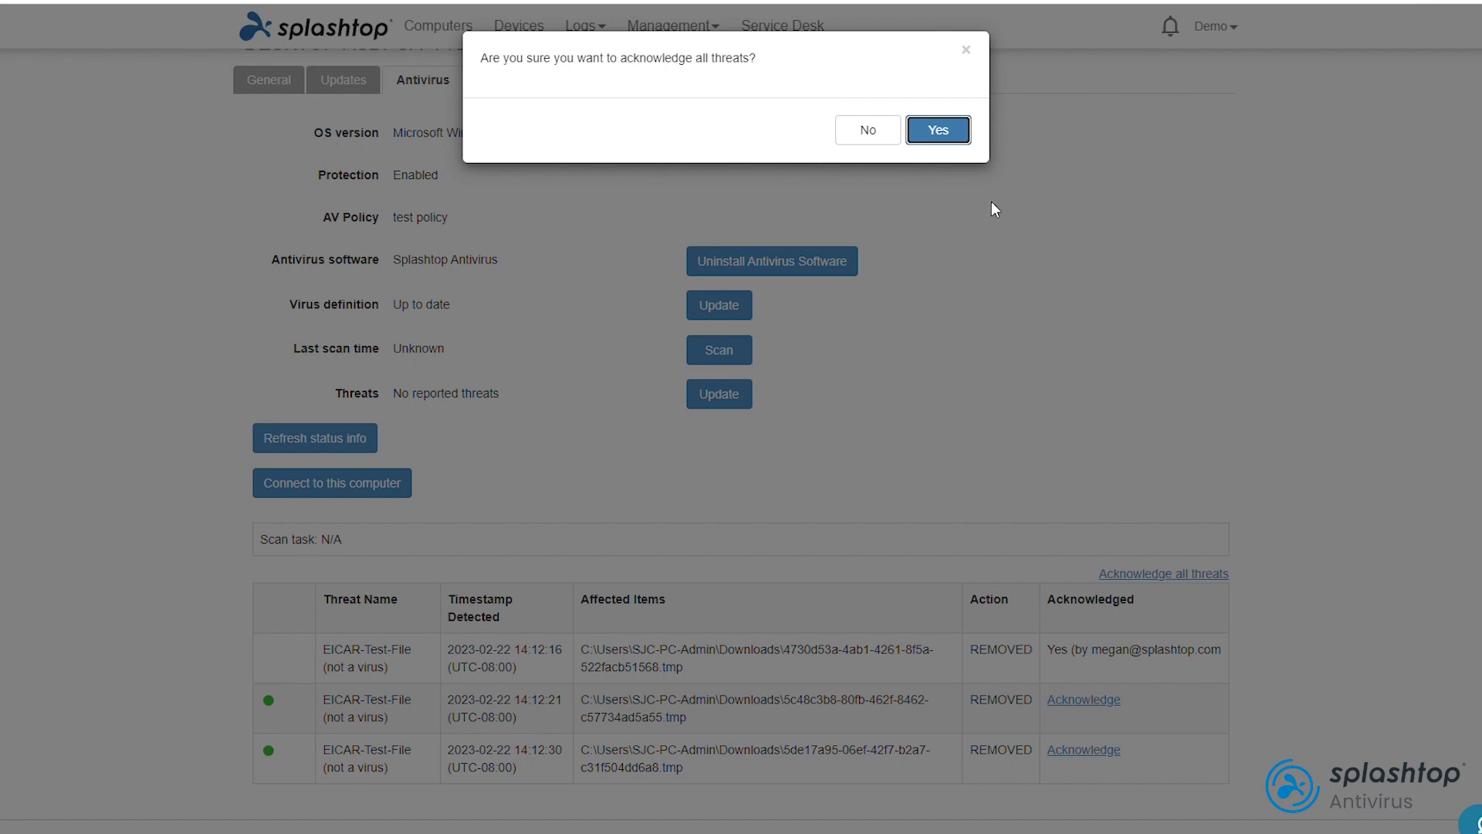
{"action": "left_click", "coordinate": [945, 139]}
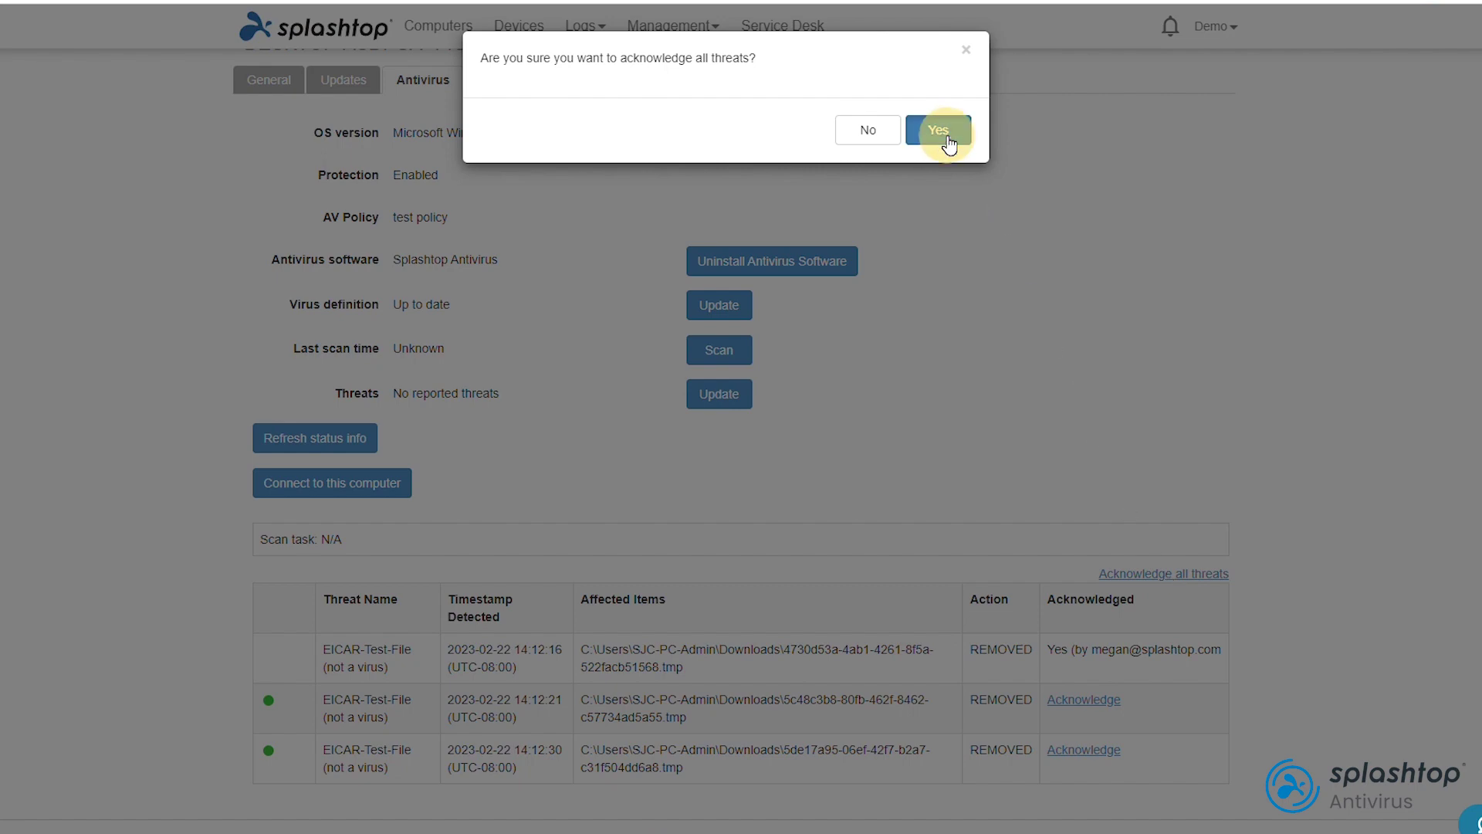
{"action": "left_click", "coordinate": [945, 137]}
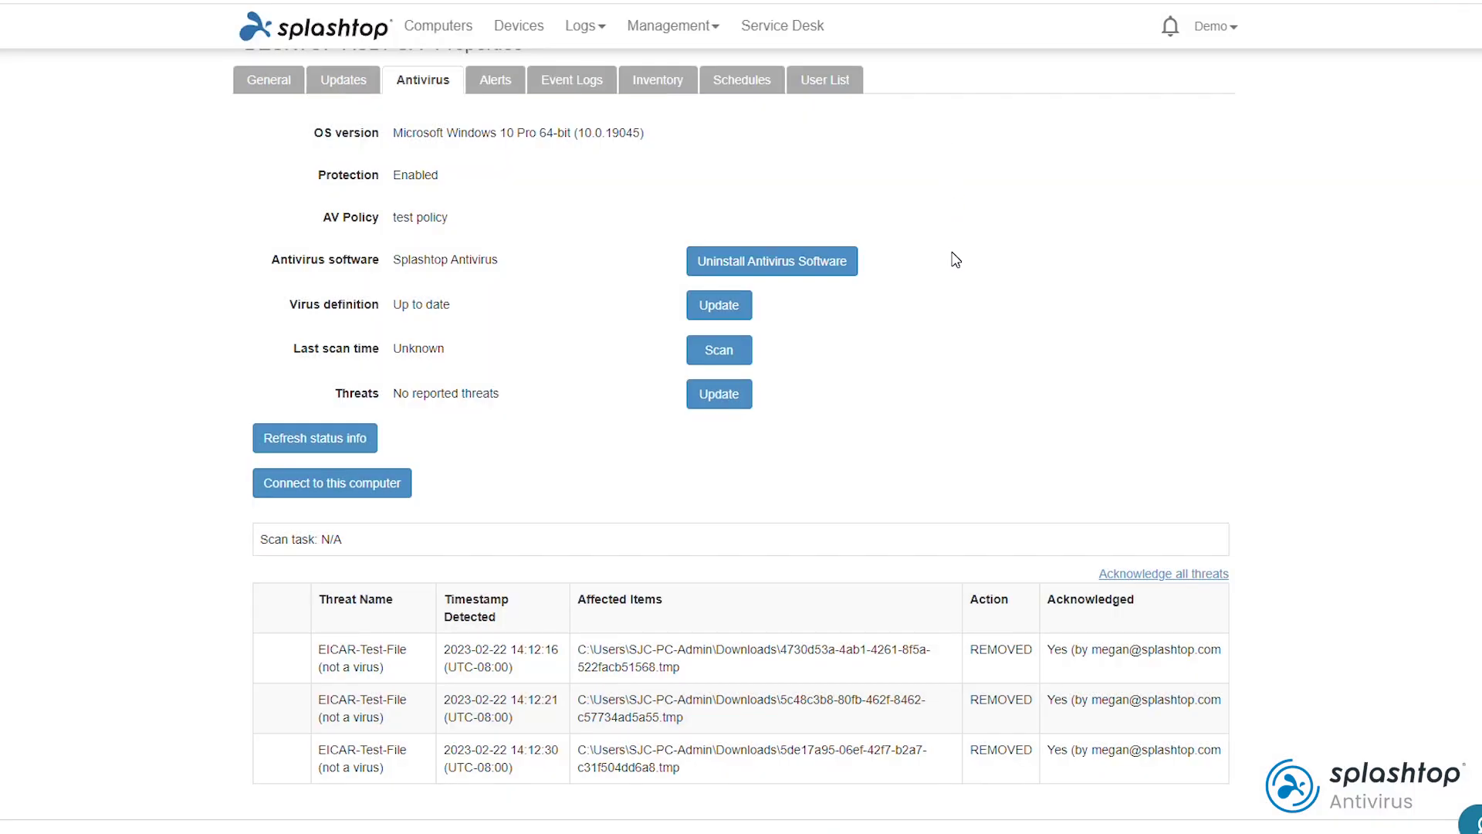
{"action": "scroll", "coordinate": [956, 259], "scroll_direction": "up", "scroll_amount": 1}
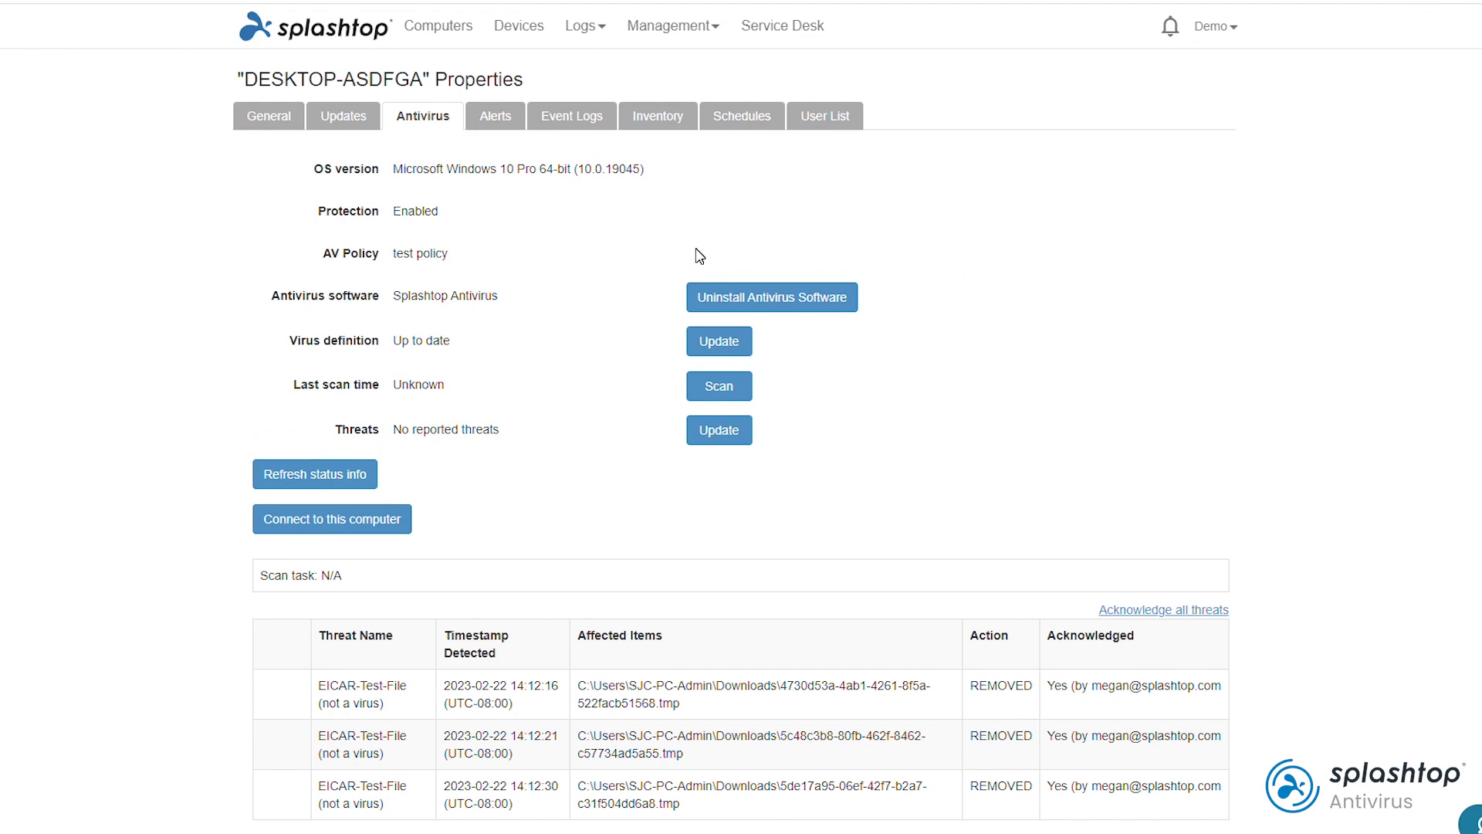
{"action": "left_click", "coordinate": [689, 30]}
- Temporarily disable antivirus on DESKTOP-ASDFGA until next restart
{"action": "left_click", "coordinate": [671, 468]}
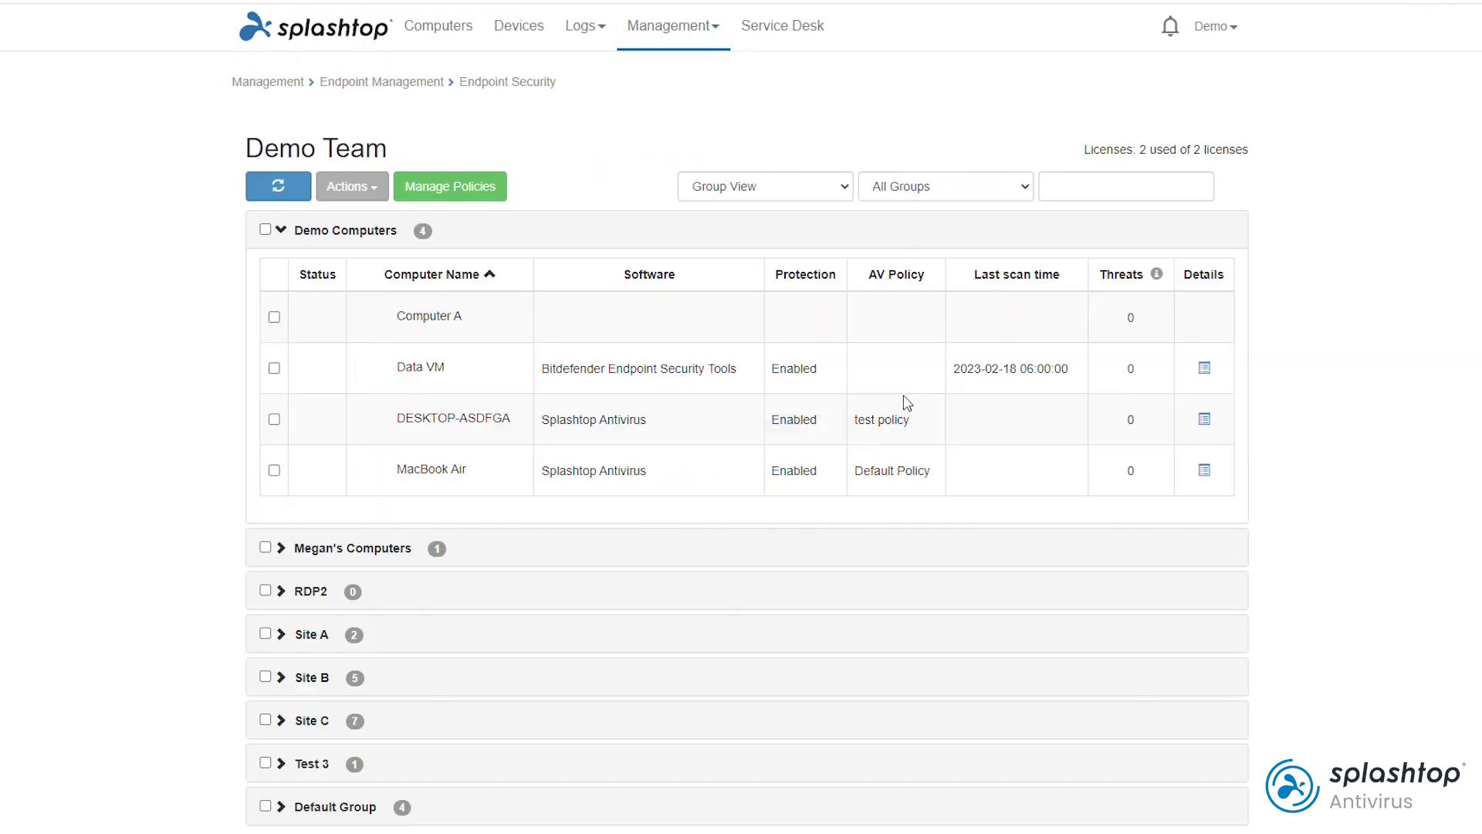
{"action": "left_click", "coordinate": [274, 420]}
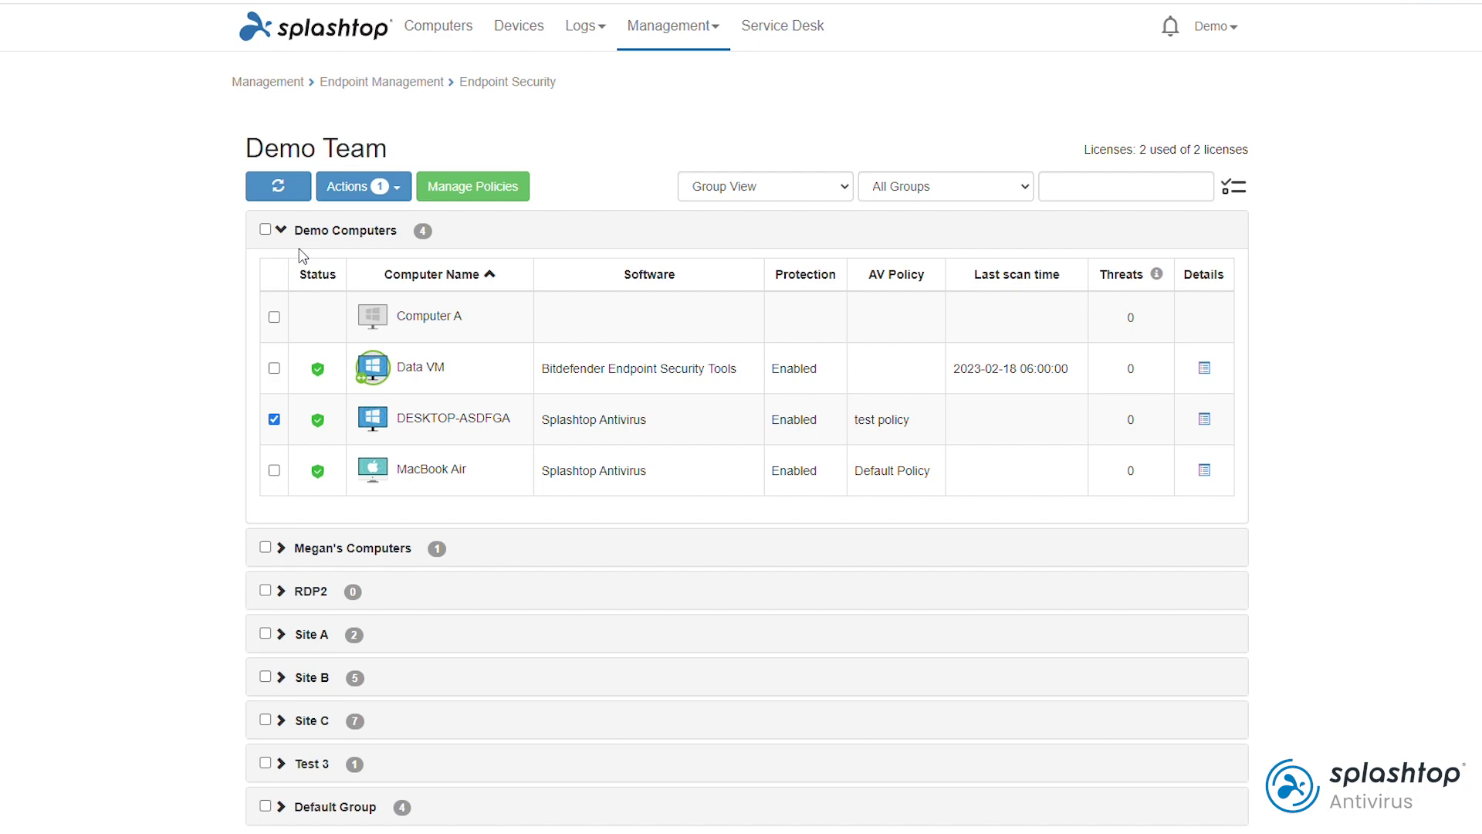
{"action": "left_click", "coordinate": [351, 190]}
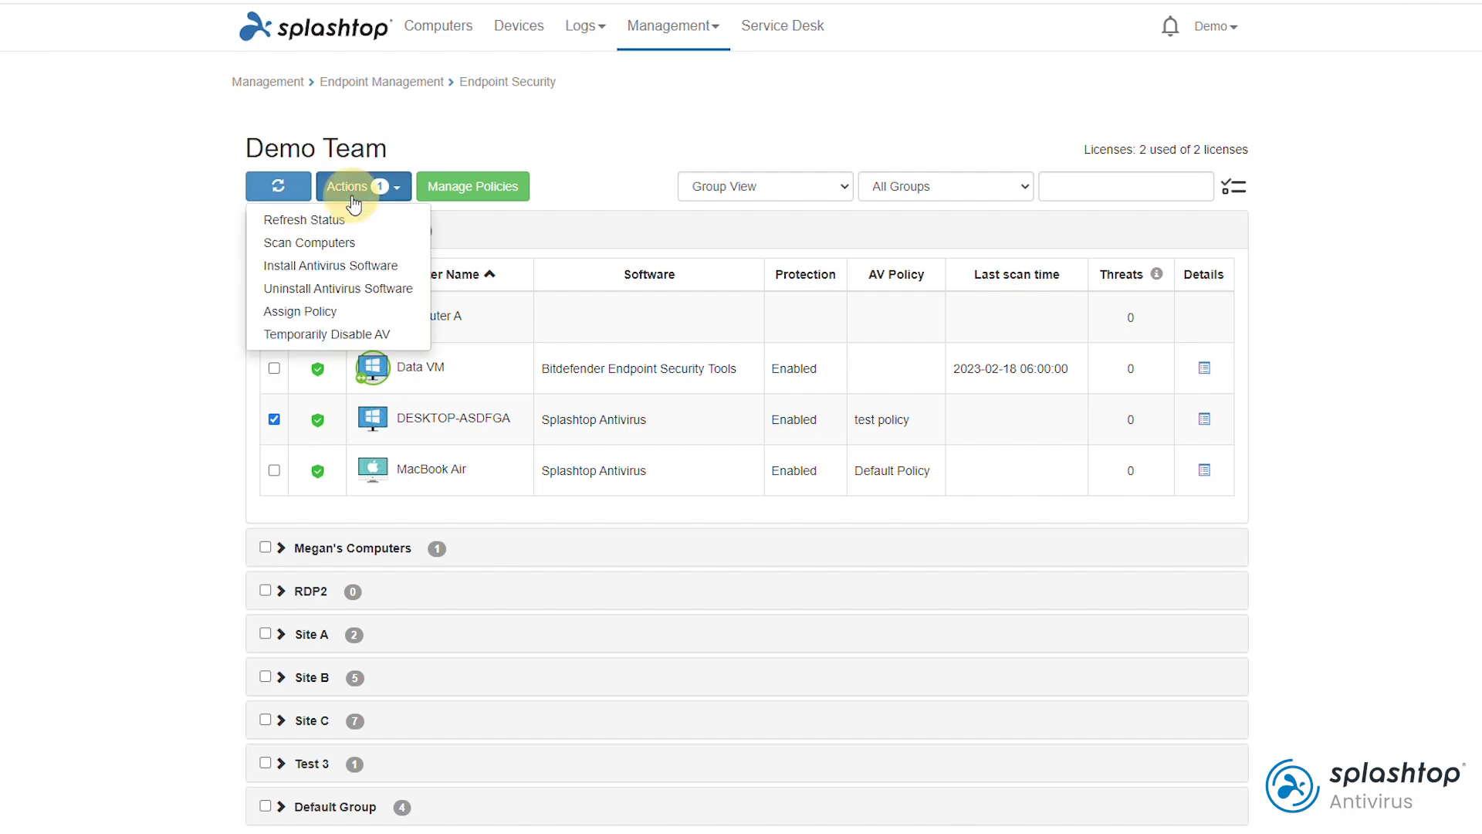
{"action": "left_click", "coordinate": [360, 335]}
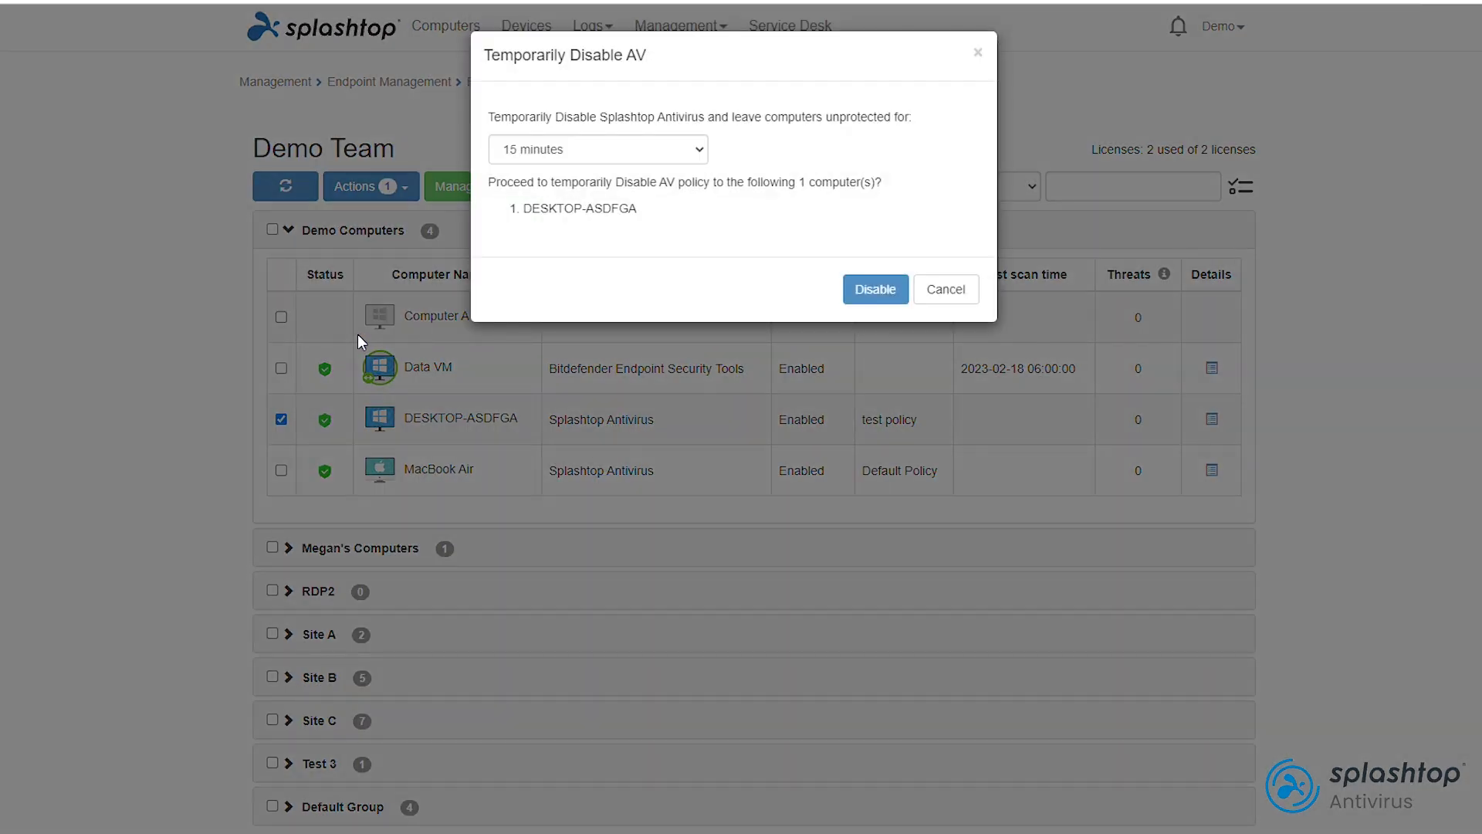
{"action": "left_click", "coordinate": [683, 153]}
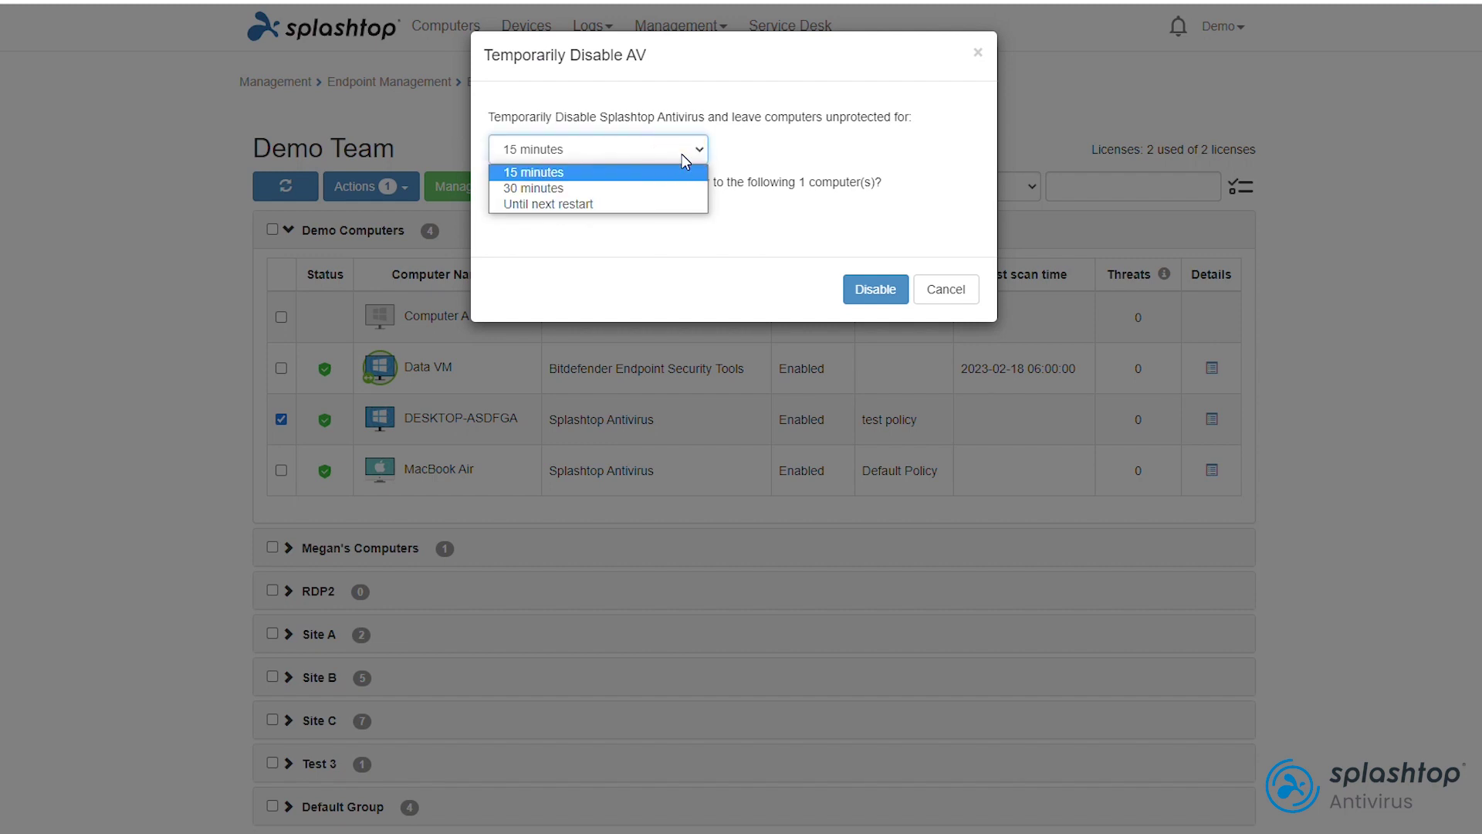
{"action": "left_click", "coordinate": [692, 204]}
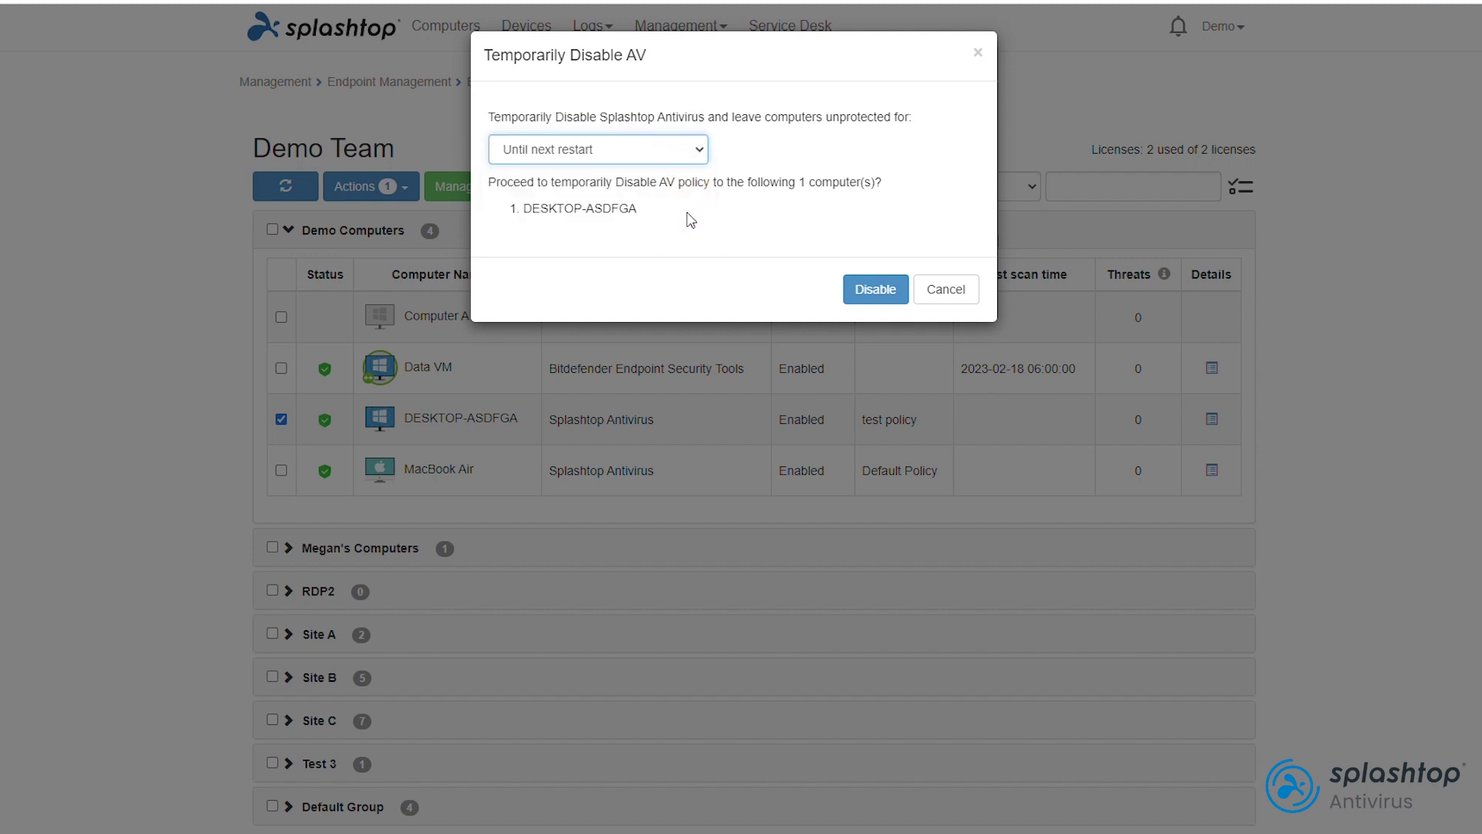
{"action": "left_click", "coordinate": [879, 297]}
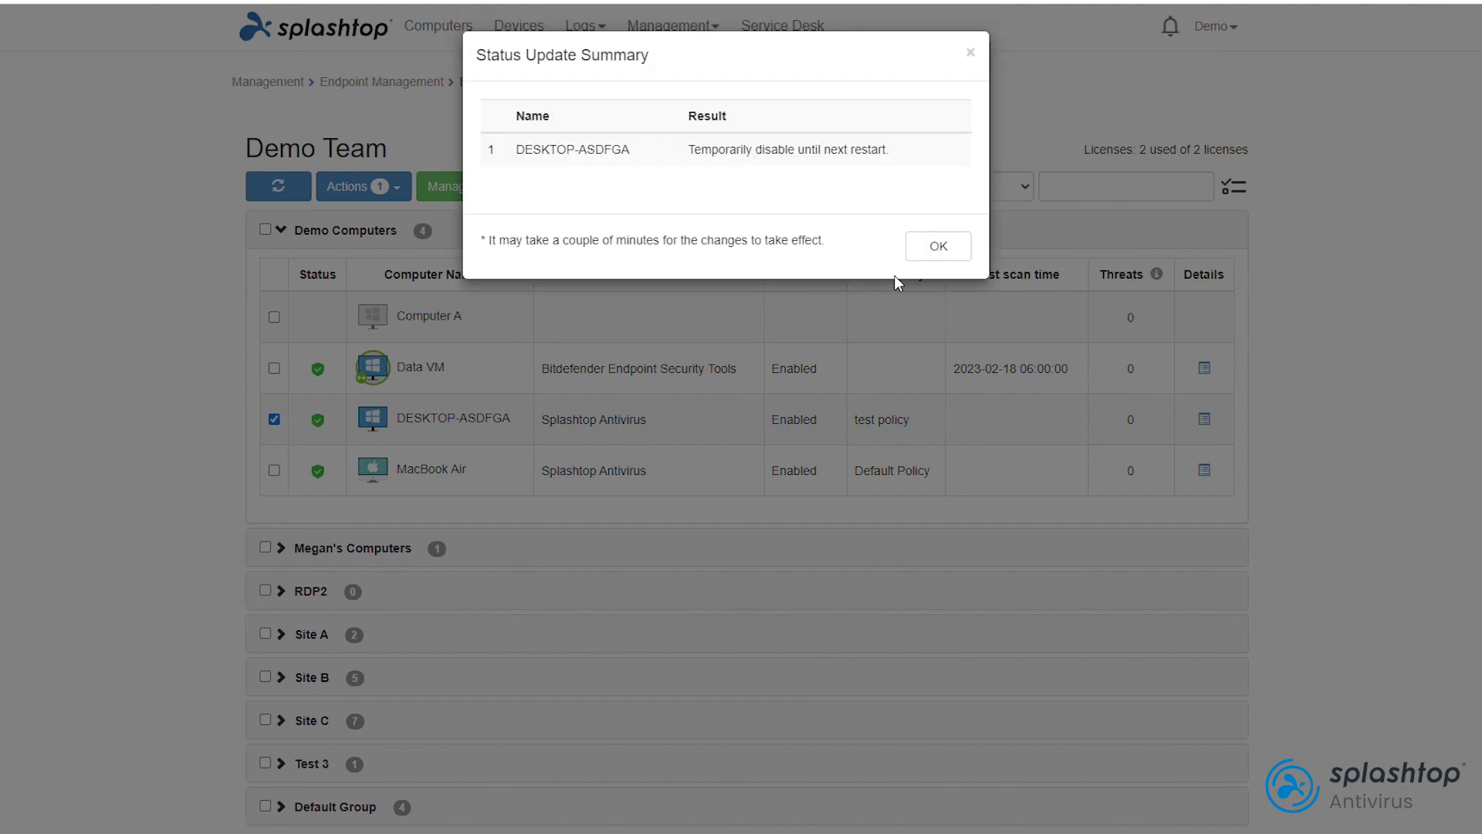
- Re-enable DESKTOP-ASDFGA's antivirus protection and refresh the computers' status
{"action": "left_click", "coordinate": [935, 249]}
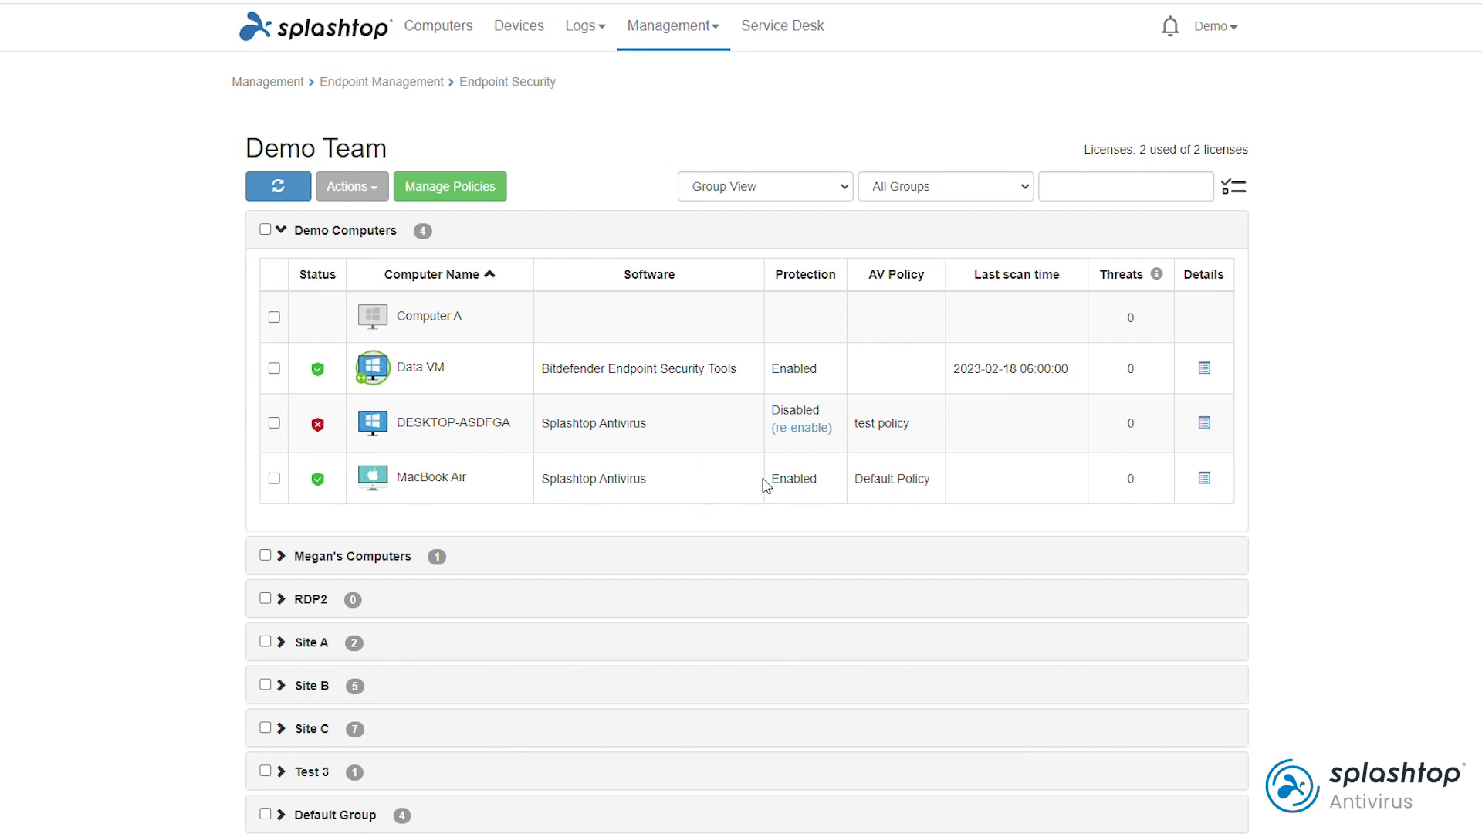
{"action": "left_click", "coordinate": [801, 429]}
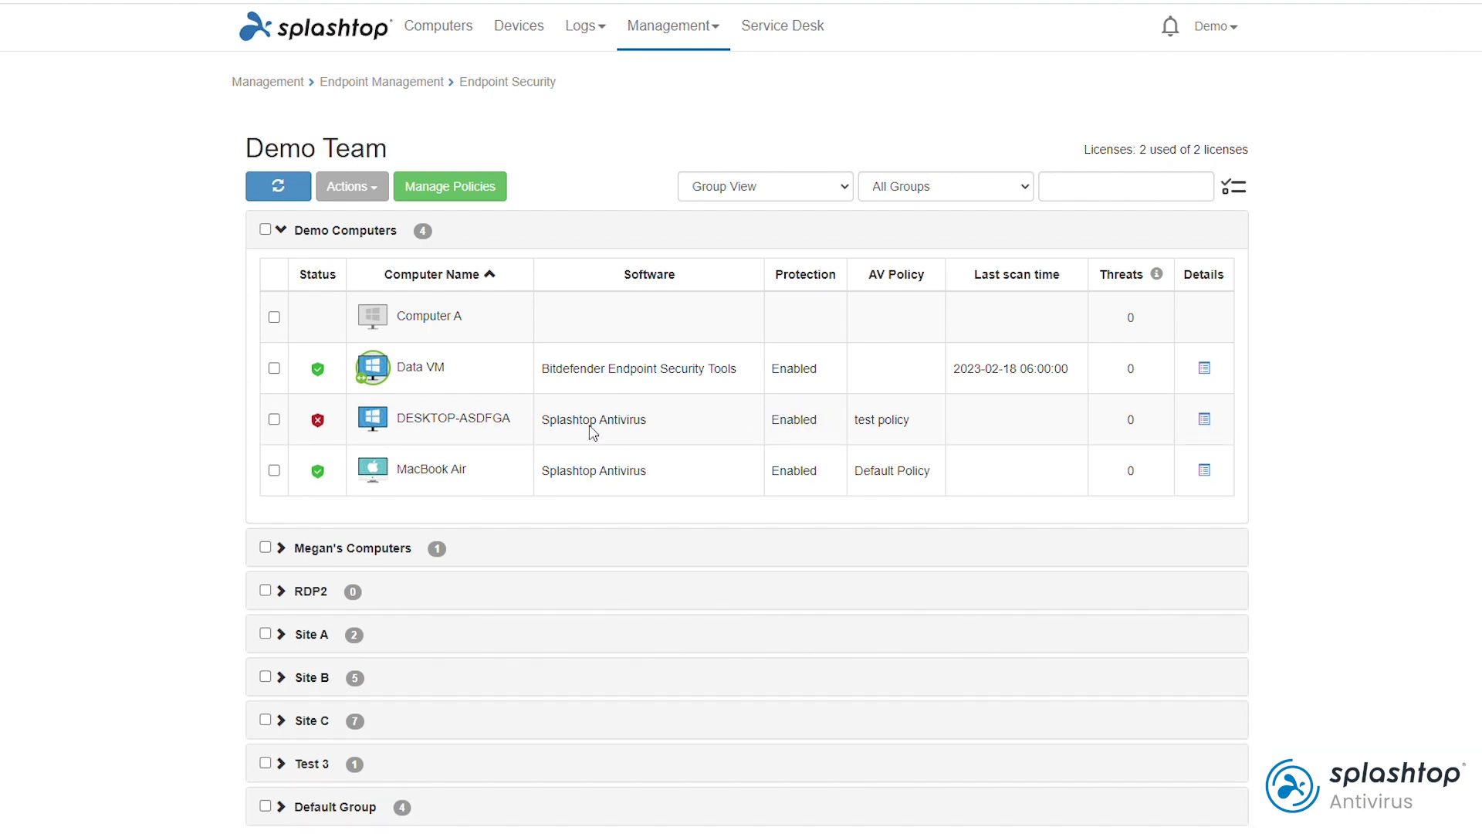
{"action": "left_click", "coordinate": [279, 187]}
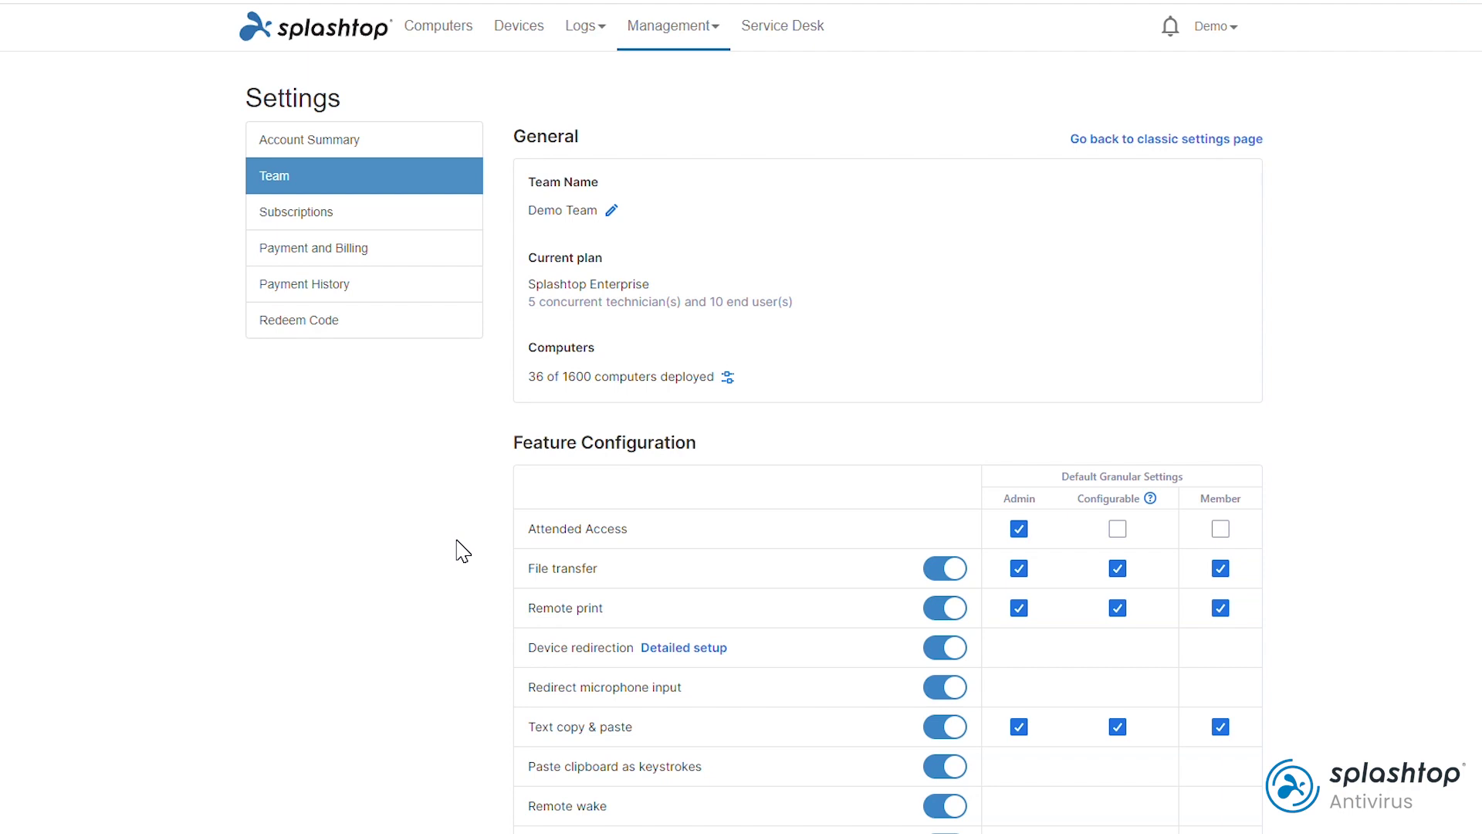
- In team Settings under Endpoint Security, open the Admins recipient list for threat emails
{"action": "left_click", "coordinate": [711, 34]}
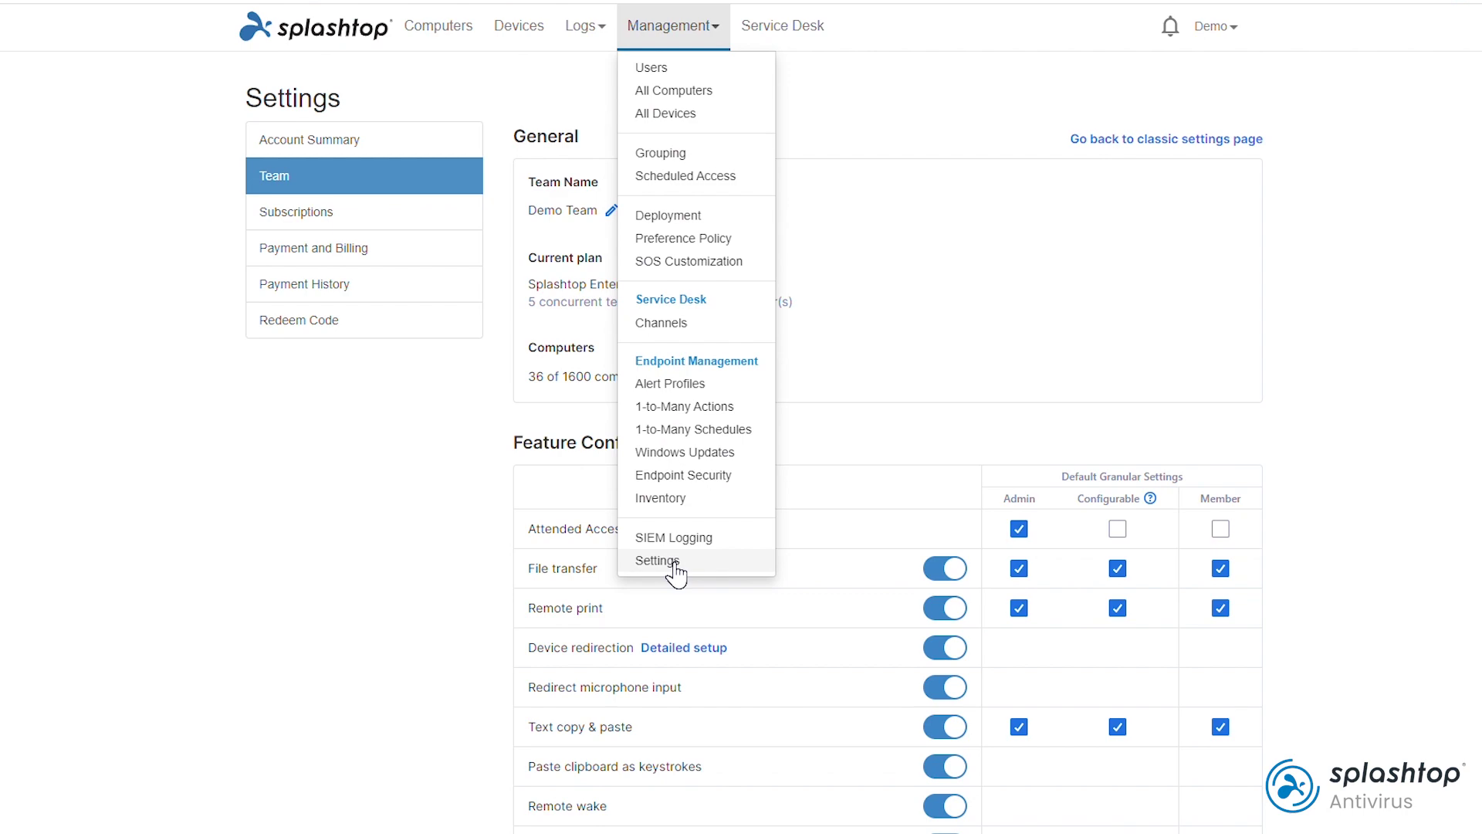
{"action": "left_click", "coordinate": [357, 589]}
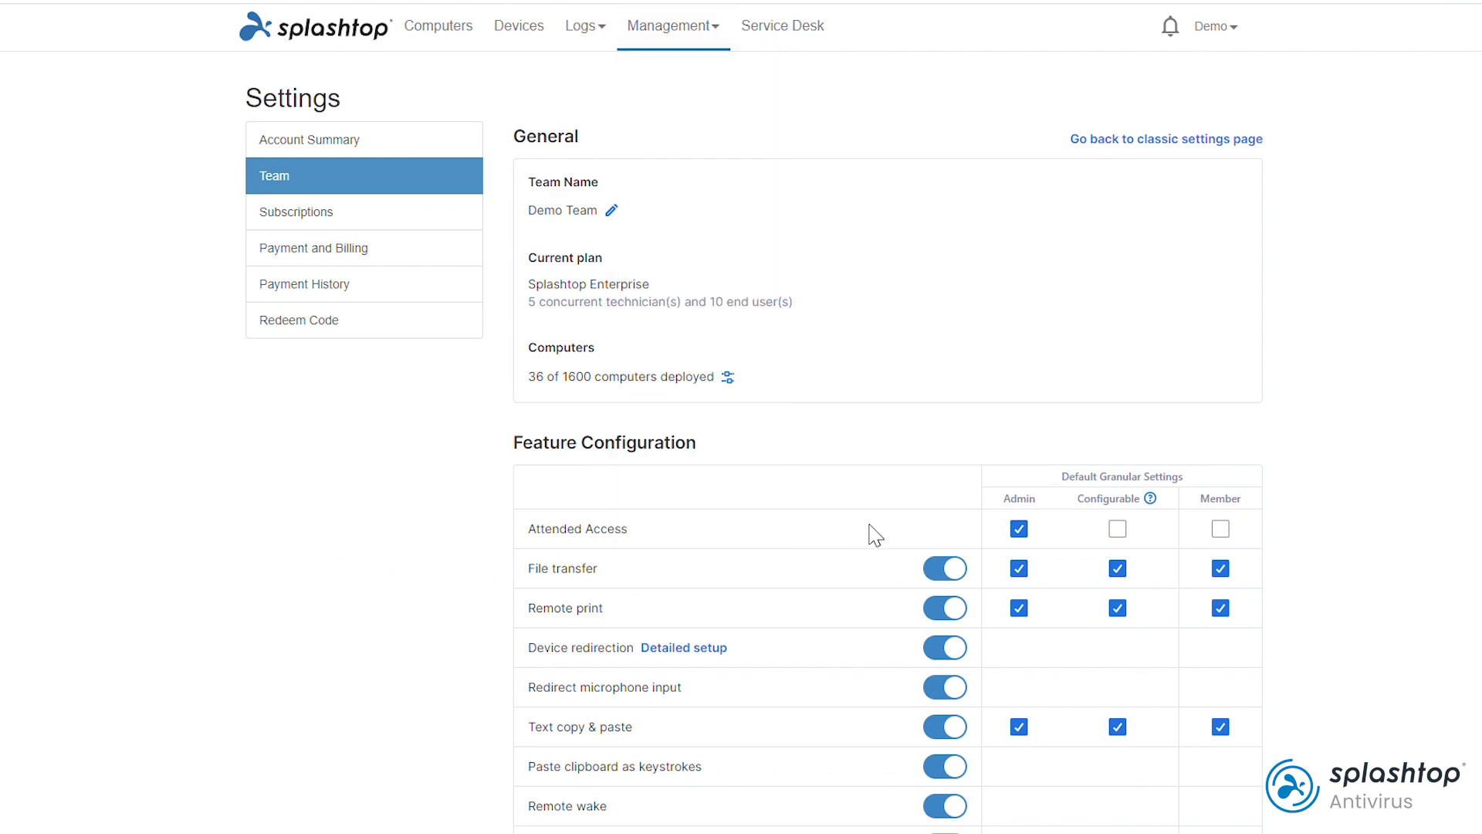
{"action": "scroll", "coordinate": [924, 506], "scroll_direction": "down", "scroll_amount": 20}
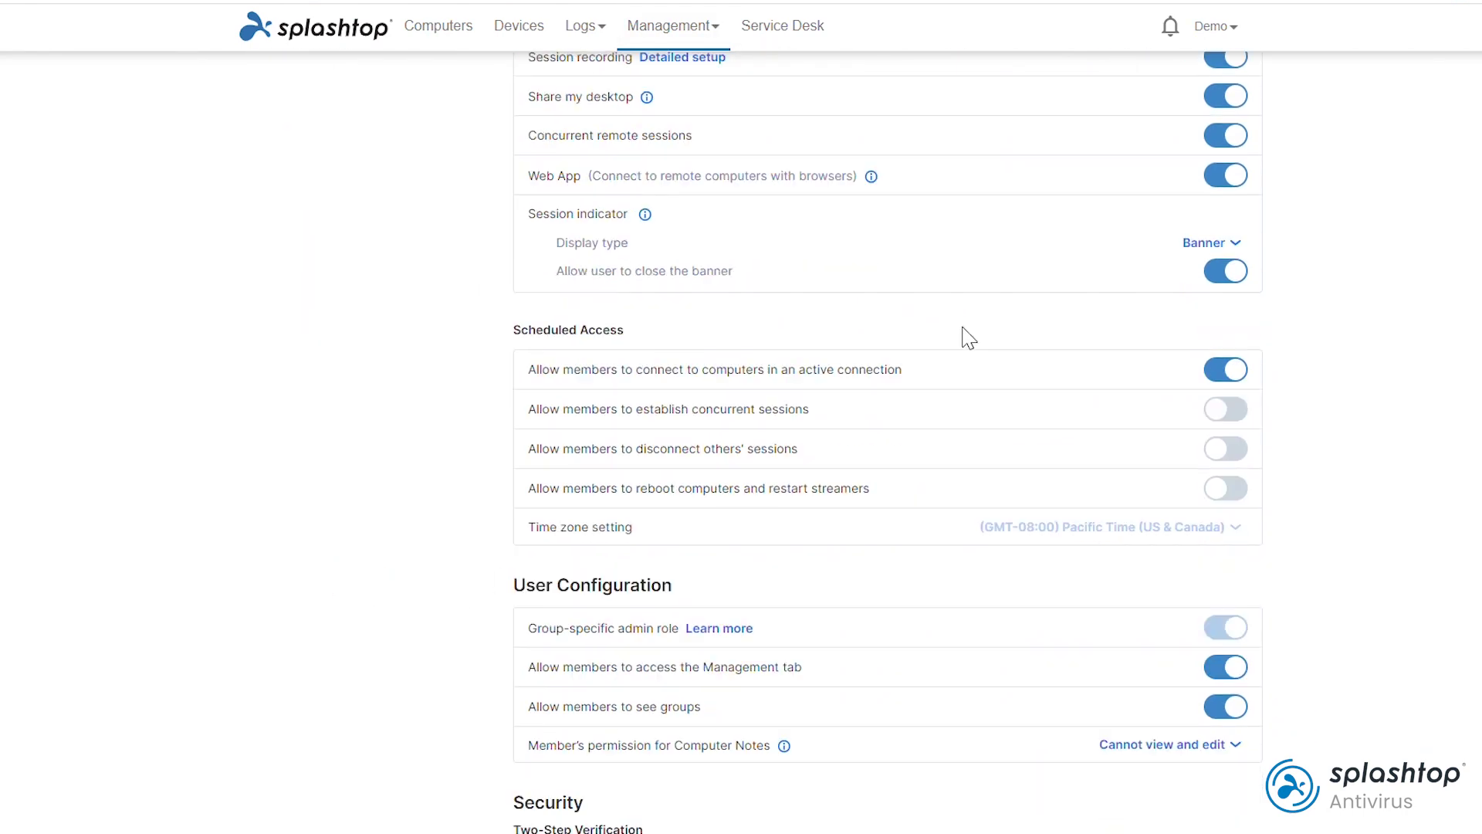
{"action": "scroll", "coordinate": [618, 384], "scroll_direction": "down", "scroll_amount": 5}
{"action": "left_click_drag", "start_coordinate": [621, 354], "coordinate": [516, 353]}
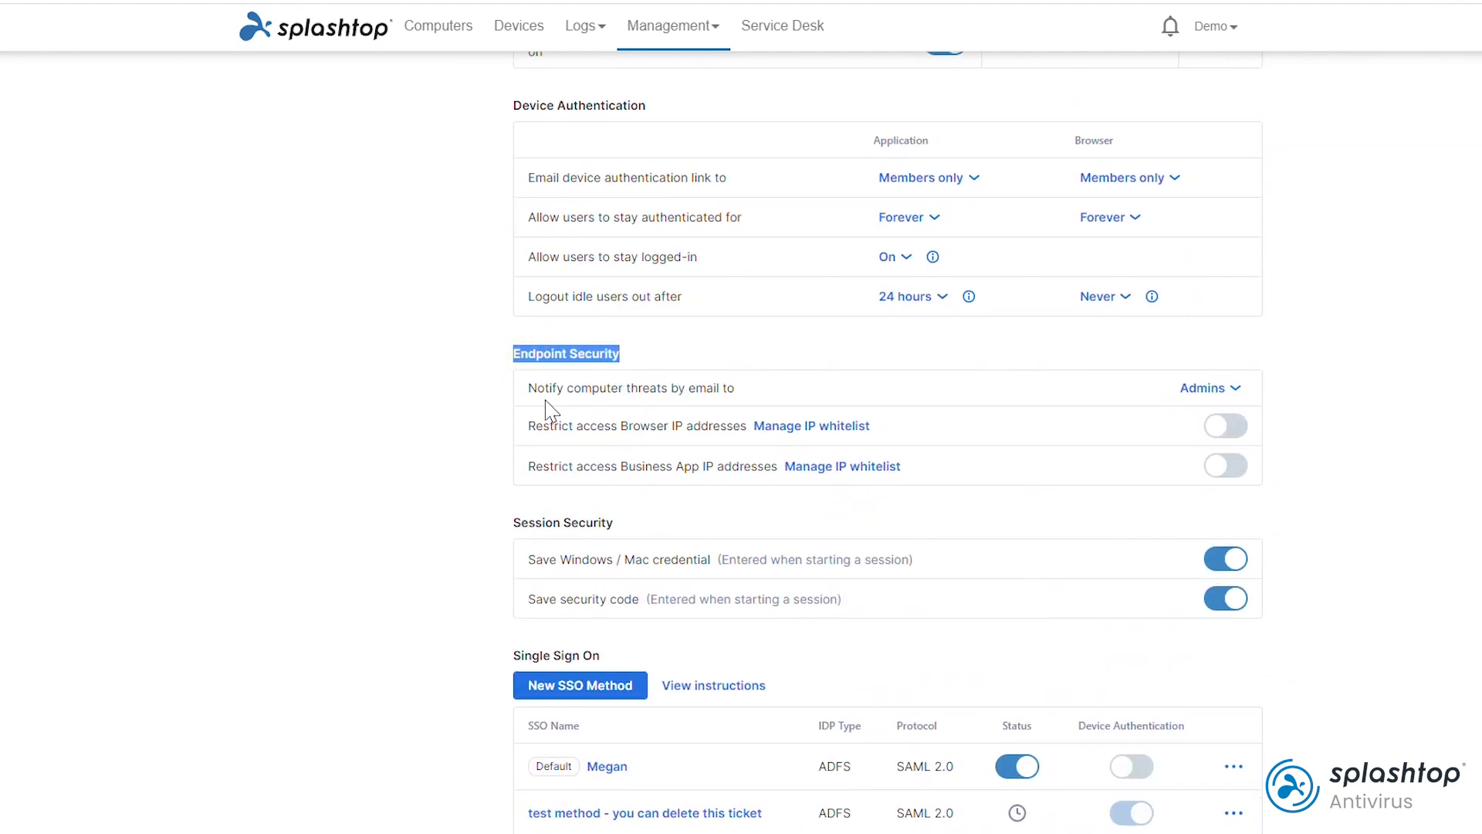
{"action": "left_click", "coordinate": [1185, 395]}
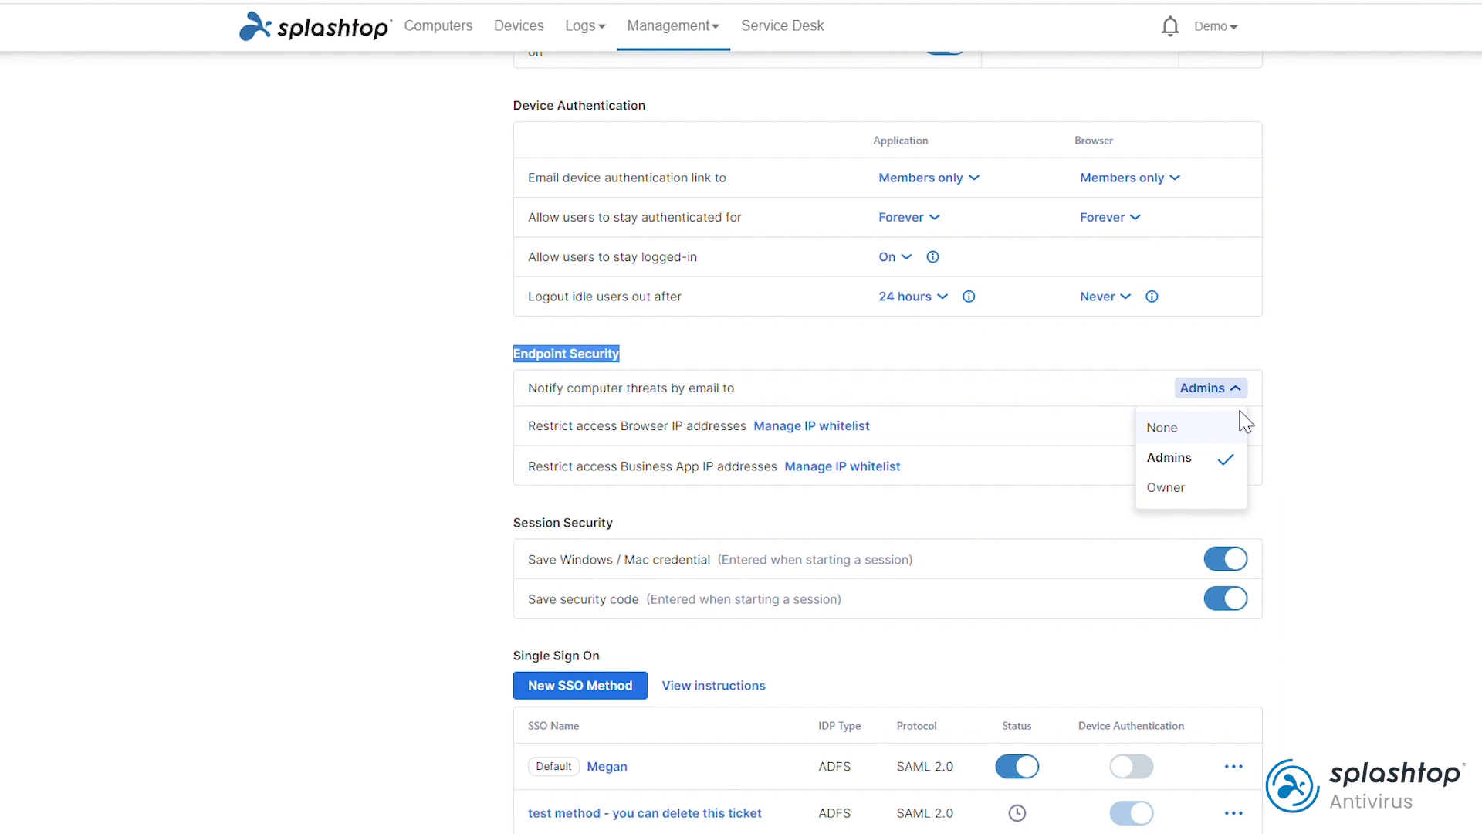